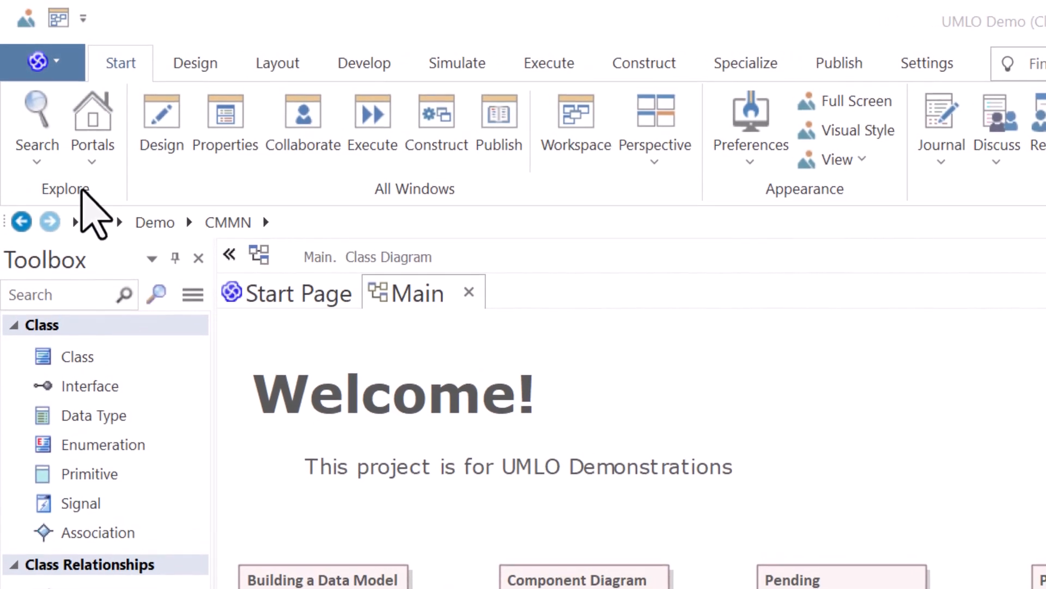
{"action": "left_click", "coordinate": [34, 158]}
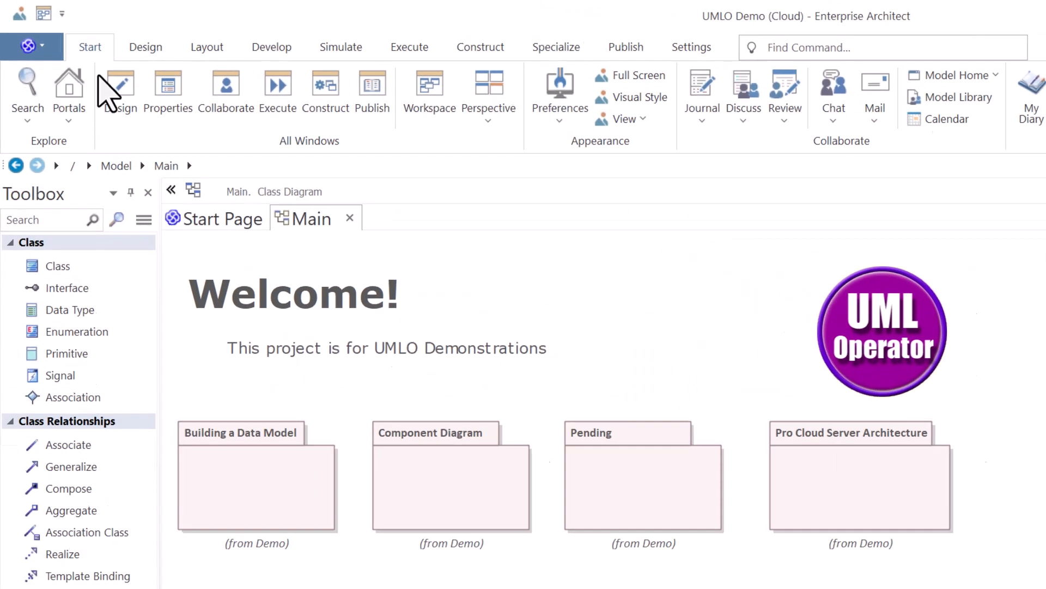
{"action": "left_click", "coordinate": [100, 23]}
{"action": "left_click", "coordinate": [289, 63]}
{"action": "left_click", "coordinate": [351, 59]}
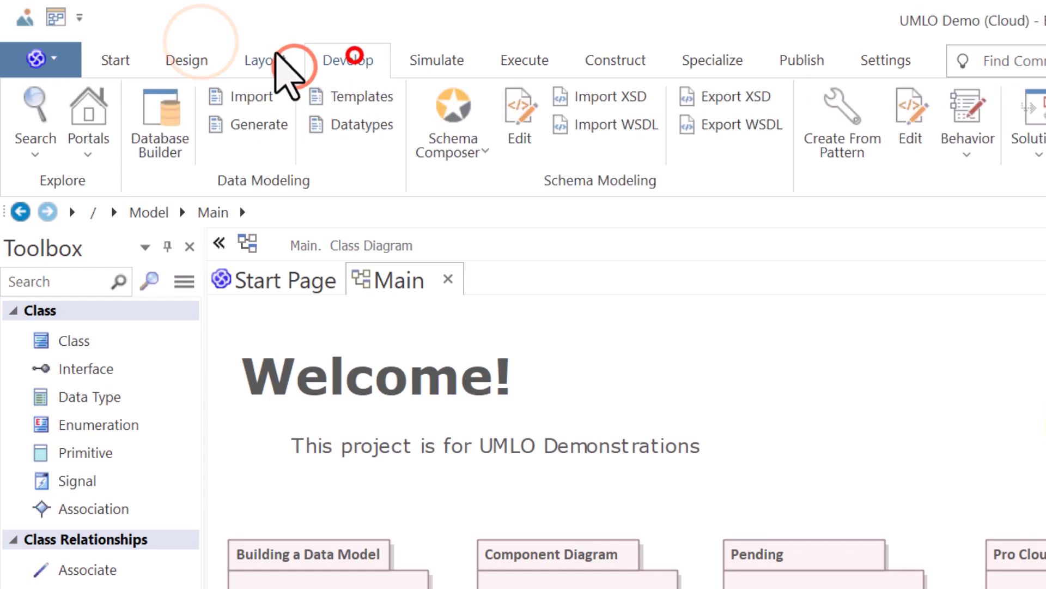
- List the recently modified diagrams of the project with the predefined Recent Diagrams search
{"action": "left_click", "coordinate": [123, 61]}
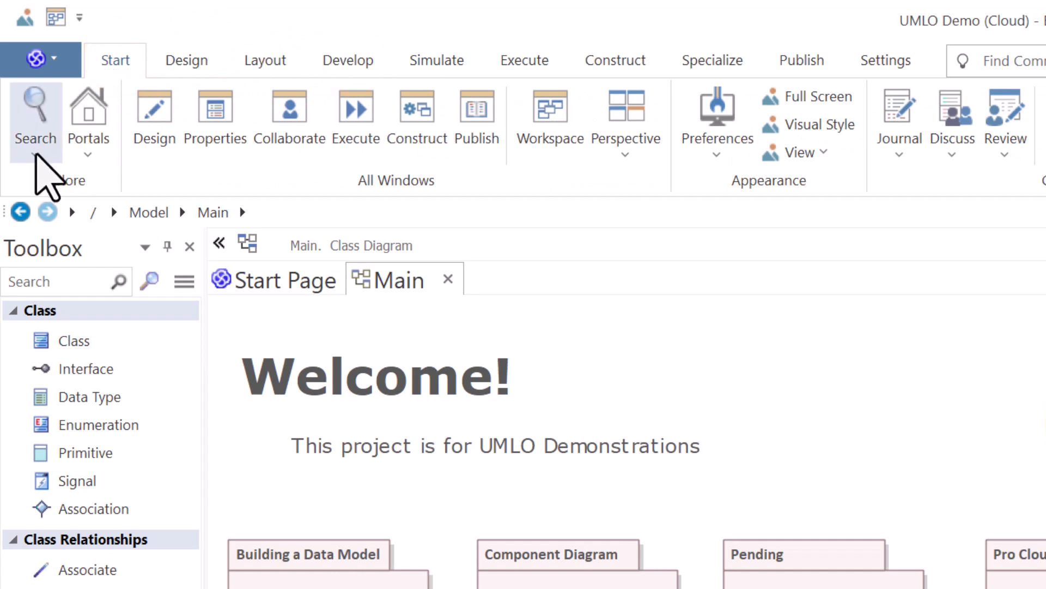
{"action": "left_click", "coordinate": [35, 155]}
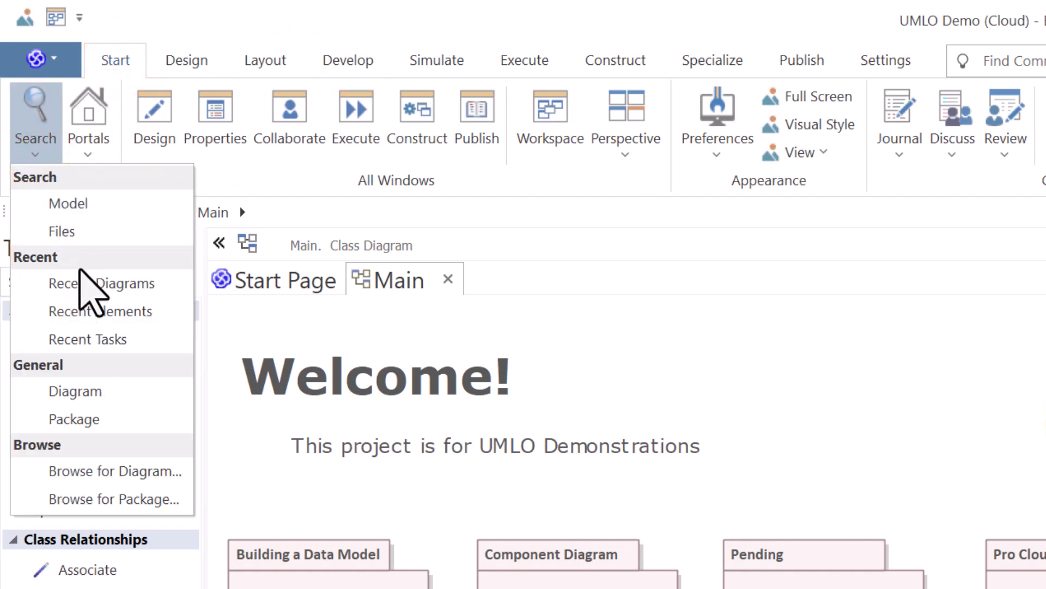
{"action": "left_click", "coordinate": [82, 281]}
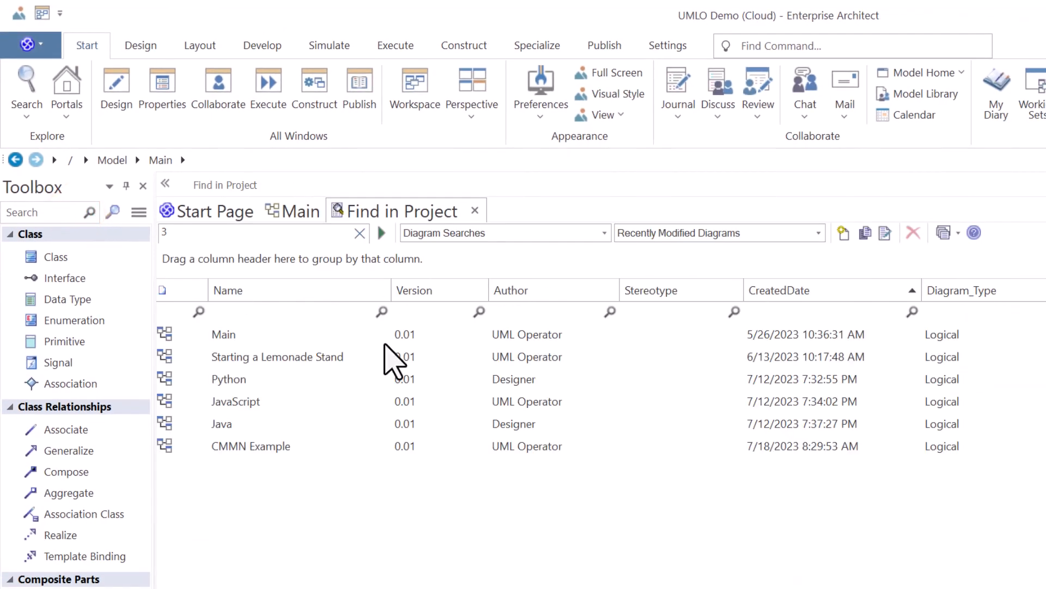
- Hide the filter bar above the diagram search results and show it again
{"action": "right_click", "coordinate": [301, 288]}
{"action": "left_click", "coordinate": [351, 315]}
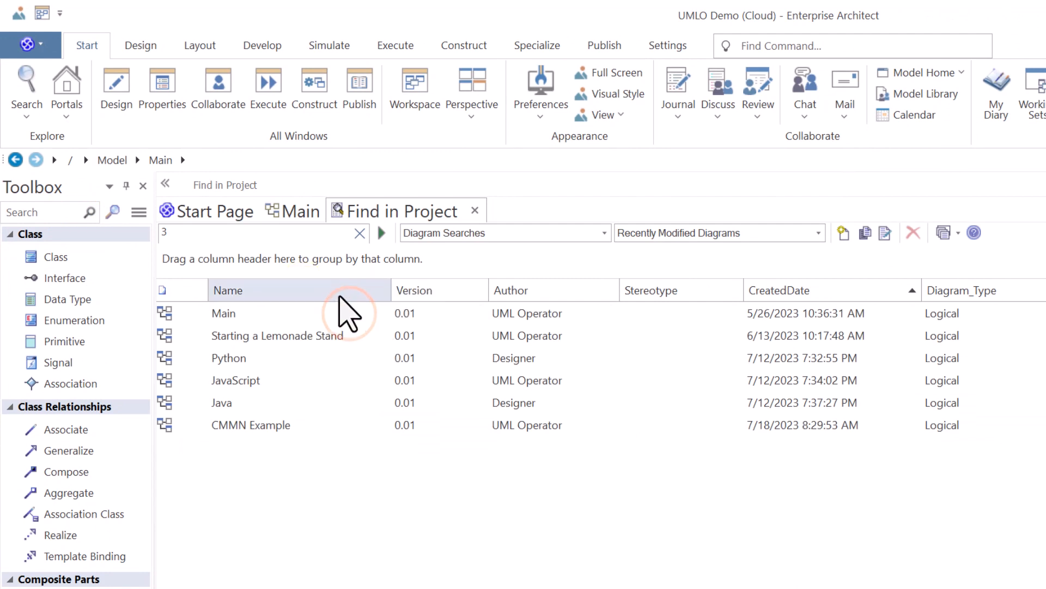
{"action": "right_click", "coordinate": [342, 289]}
{"action": "left_click", "coordinate": [384, 317]}
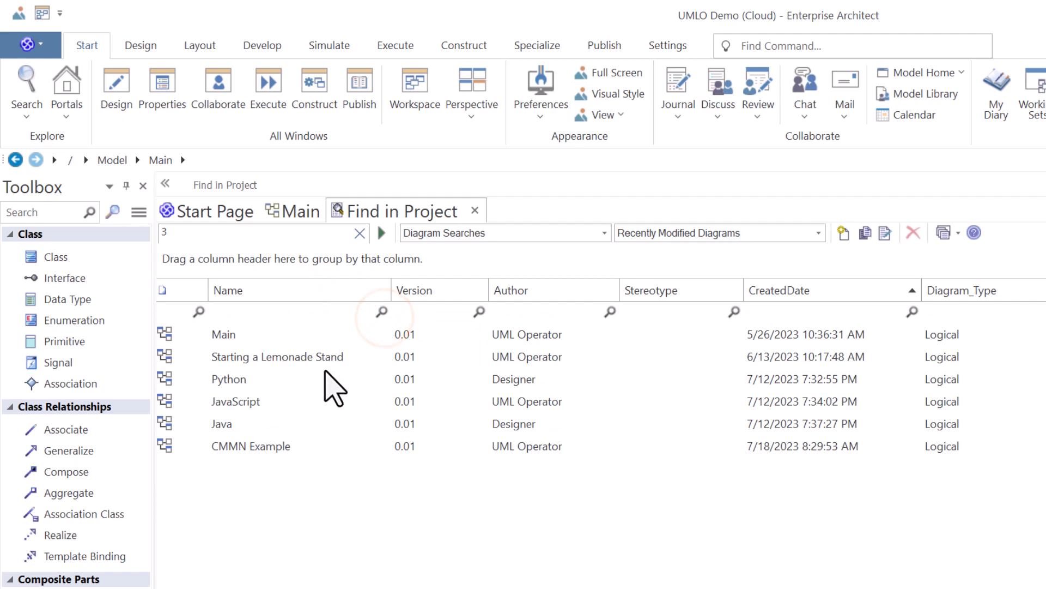
- Examine the SQL query behind the Recently Modified Diagrams search, including its t_diagram source and ModifiedDate condition, and close the query editor
{"action": "double_click", "coordinate": [206, 233]}
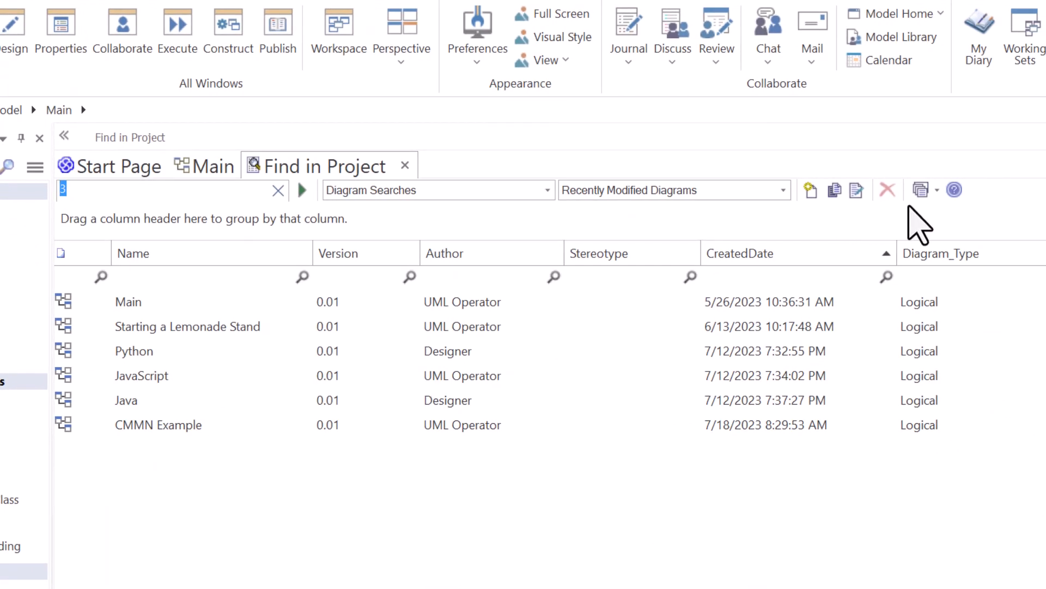
{"action": "left_click", "coordinate": [856, 190]}
{"action": "left_click", "coordinate": [296, 306]}
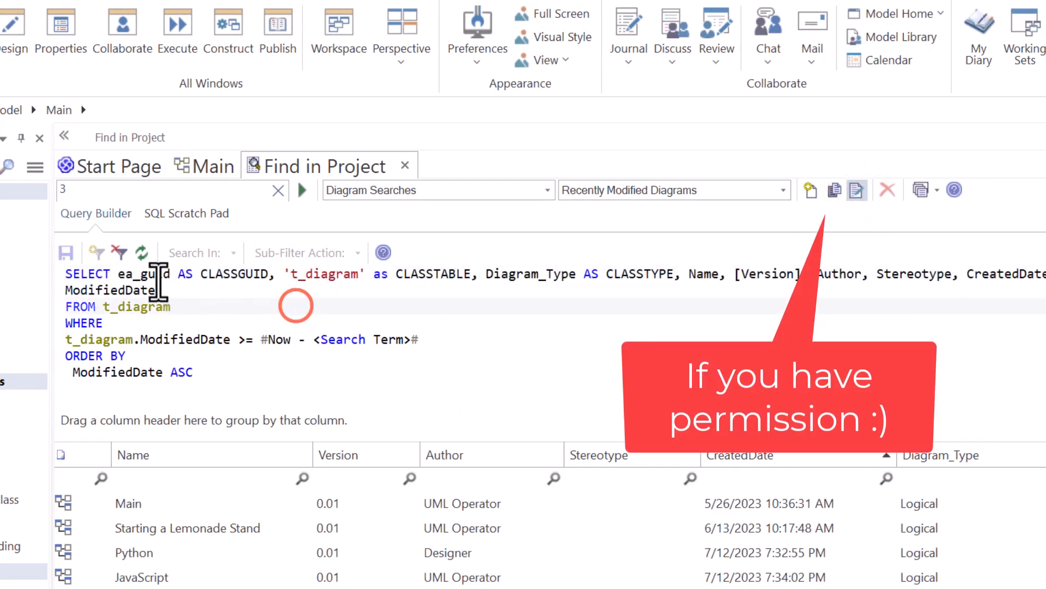
{"action": "left_click_drag", "start_coordinate": [141, 277], "coordinate": [146, 292]}
{"action": "double_click", "coordinate": [147, 306]}
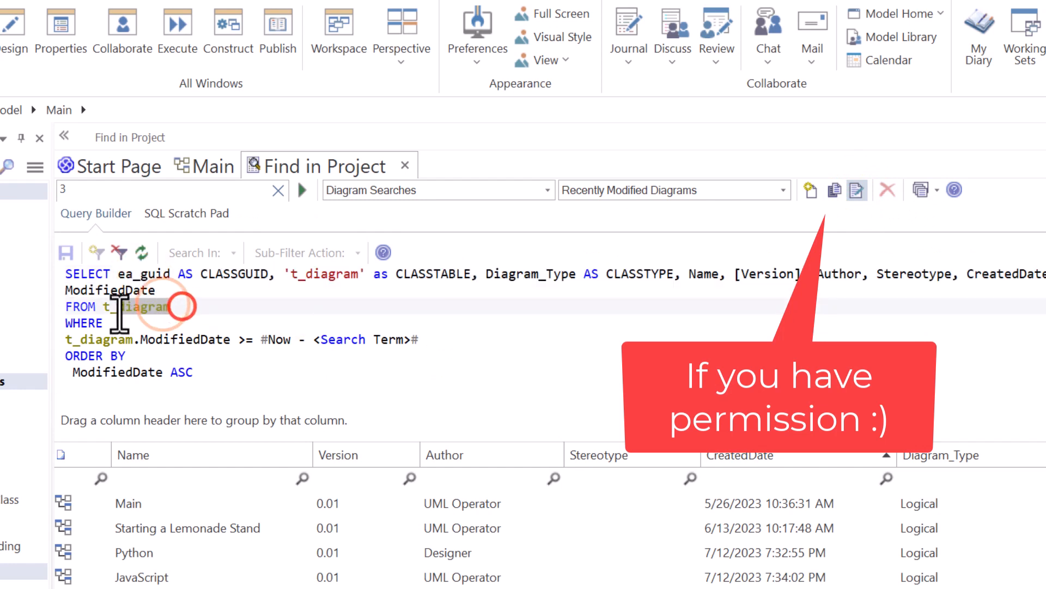
{"action": "left_click", "coordinate": [172, 340]}
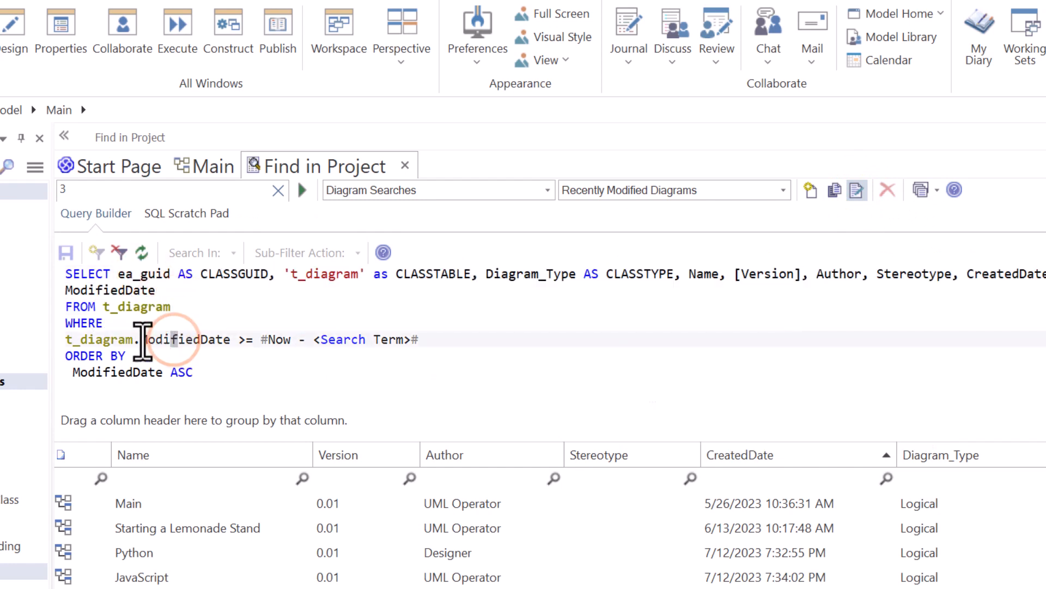
{"action": "left_click_drag", "start_coordinate": [142, 339], "coordinate": [289, 339]}
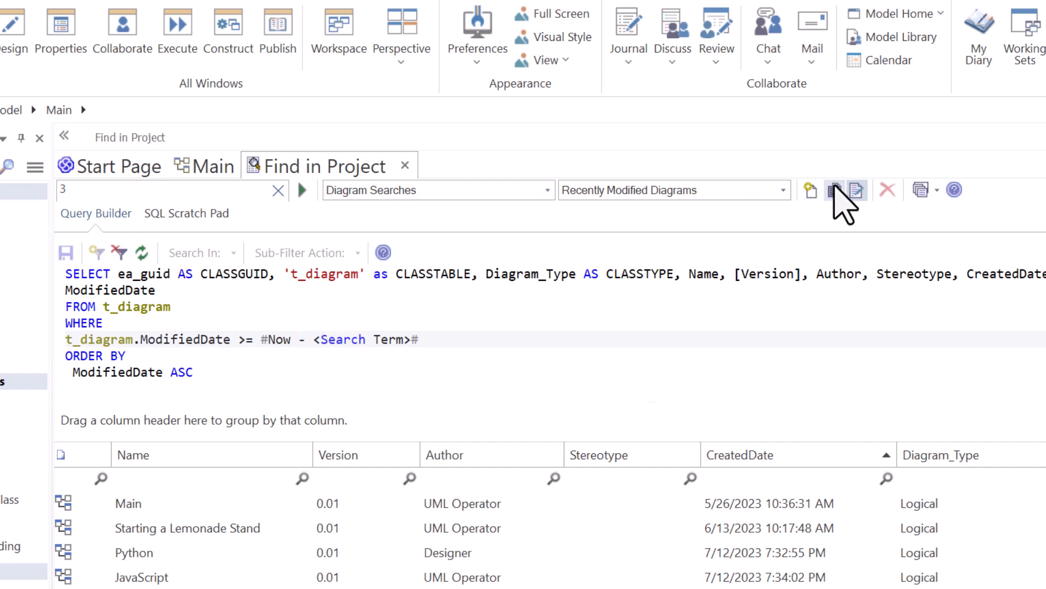
{"action": "left_click", "coordinate": [856, 190]}
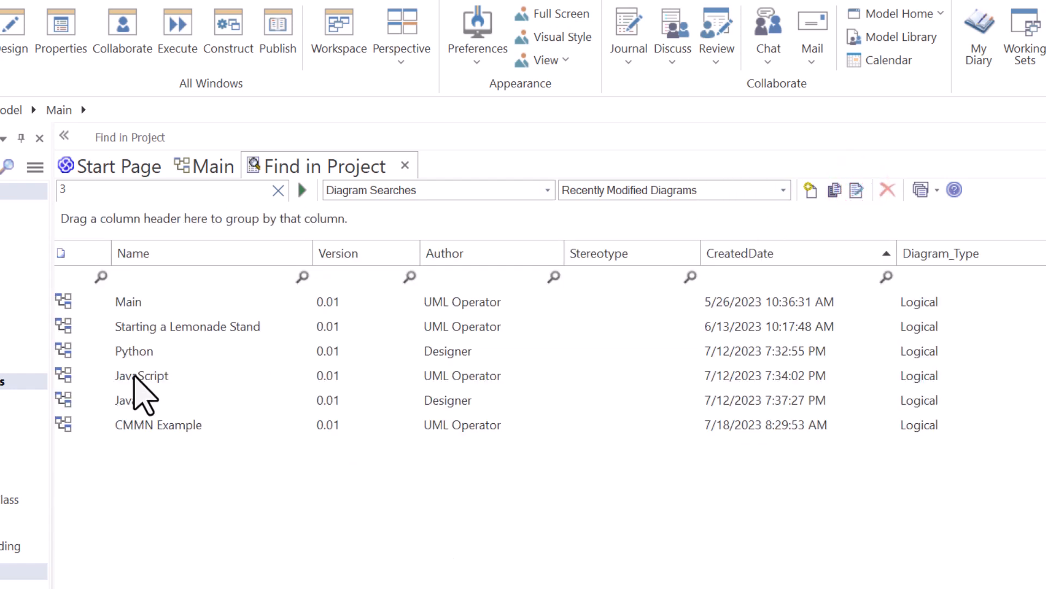
- Run the Recently Modified Diagrams search with the search term 7
{"action": "left_click", "coordinate": [77, 187]}
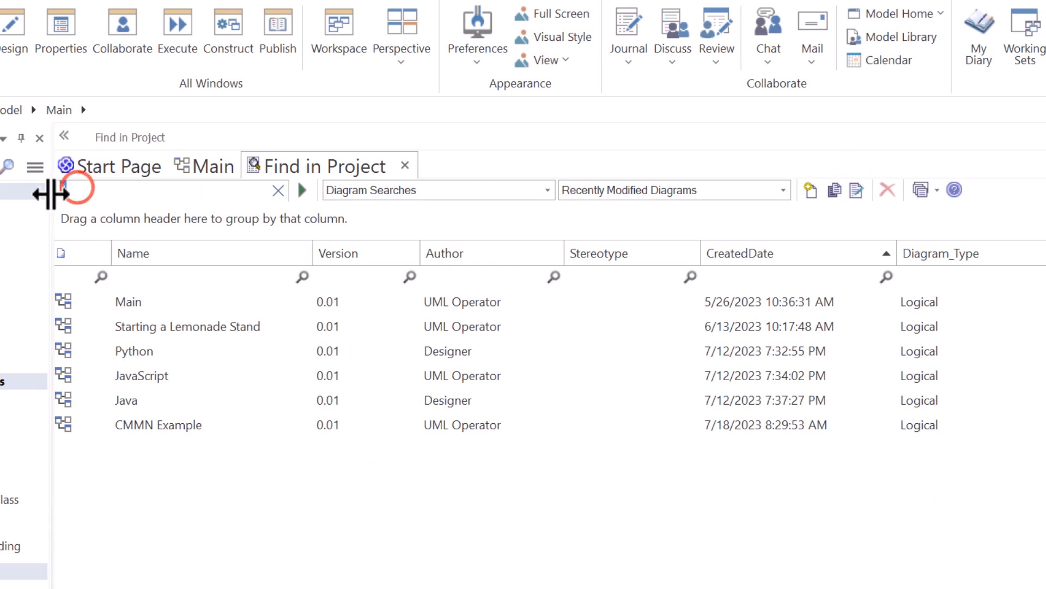
{"action": "type", "text": "7"}
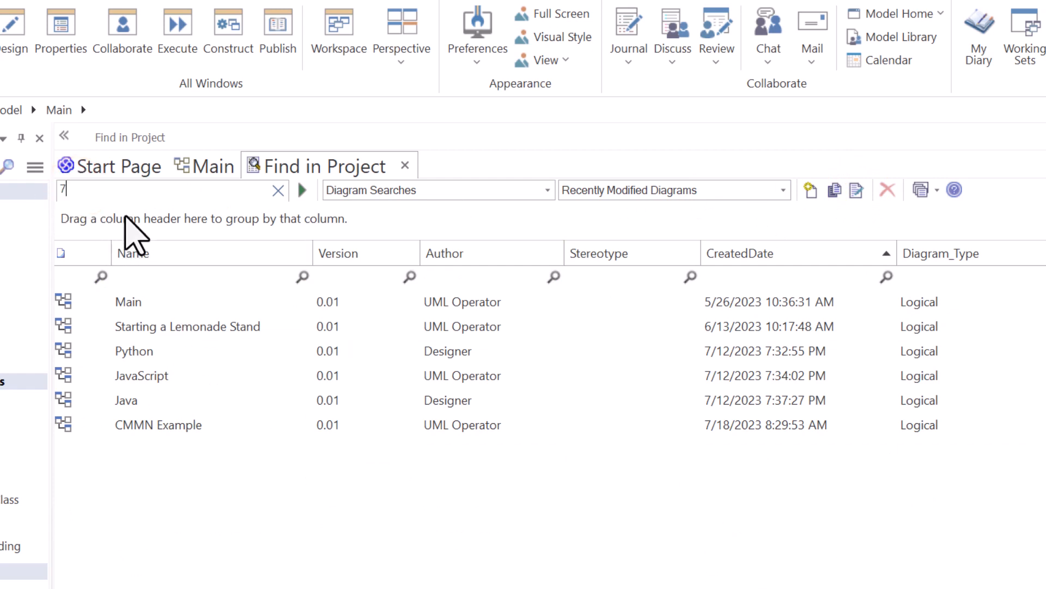
{"action": "left_click", "coordinate": [302, 189]}
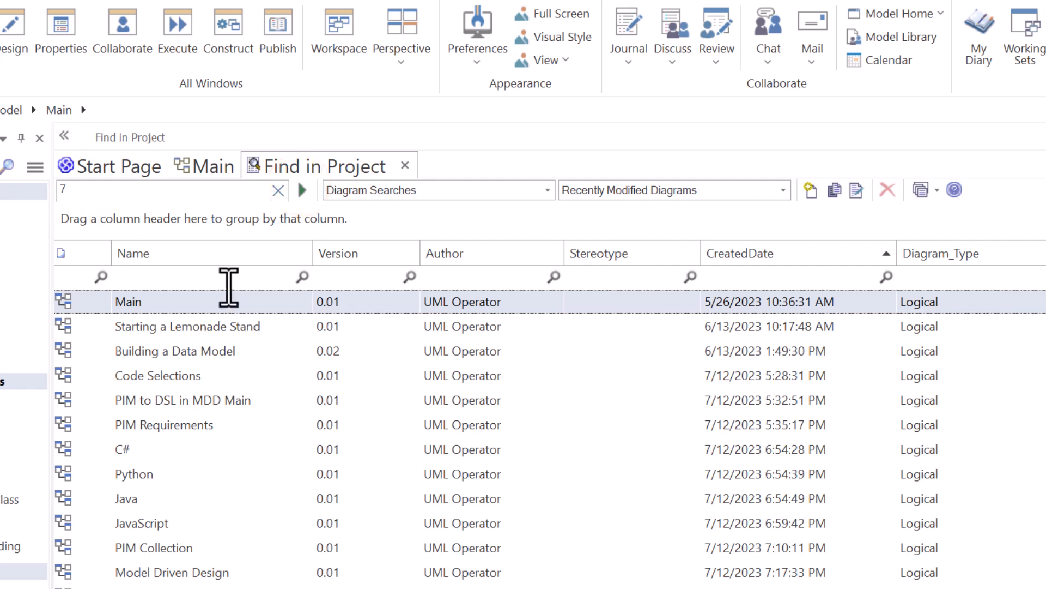
- Change the search term to 1 and rerun the Recently Modified Diagrams search
{"action": "left_click", "coordinate": [70, 189]}
{"action": "key", "text": "BackSpace"}
{"action": "type", "text": "1"}
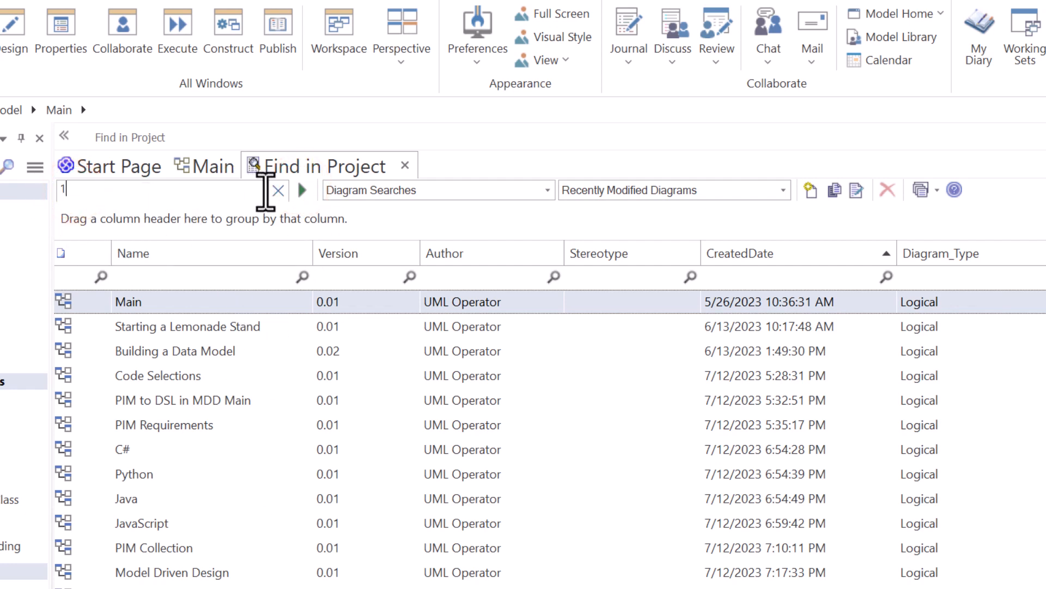
{"action": "left_click", "coordinate": [303, 190]}
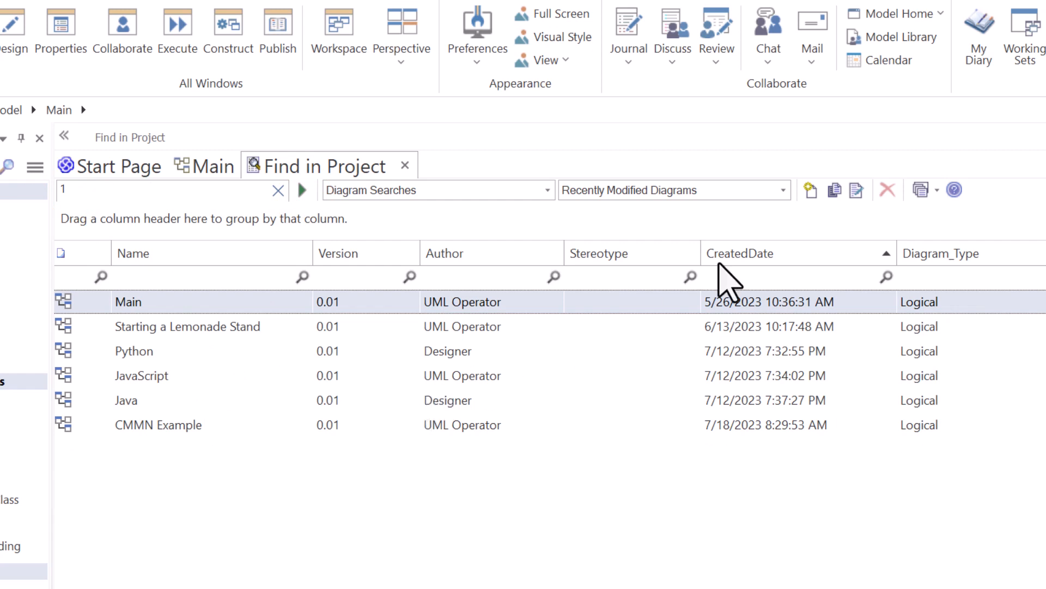
- Review the available search categories and the searches offered under Diagram Searches without changing the selection
{"action": "left_click", "coordinate": [547, 190]}
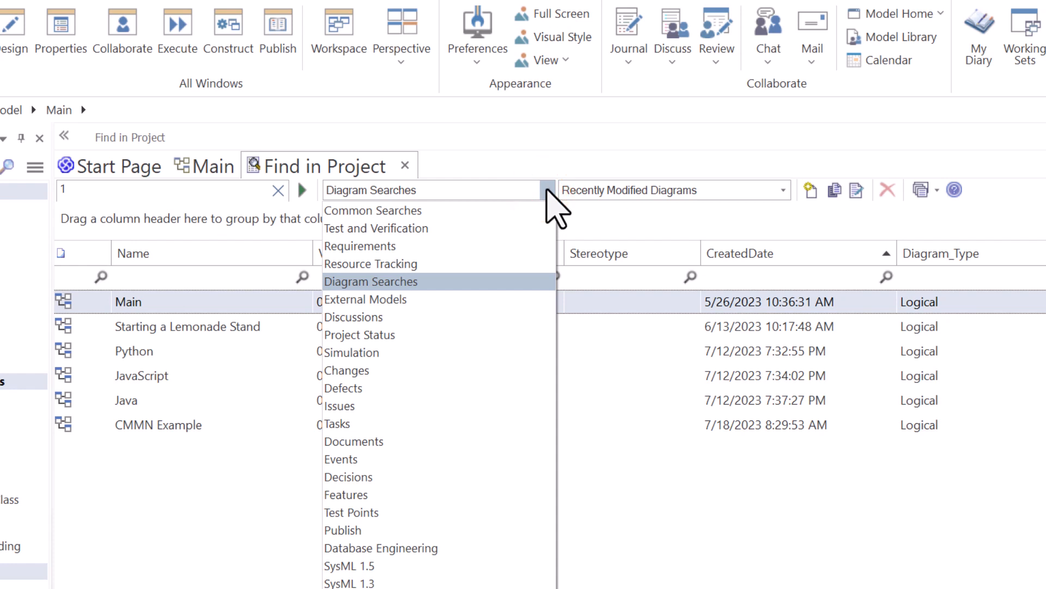
{"action": "left_click", "coordinate": [547, 189]}
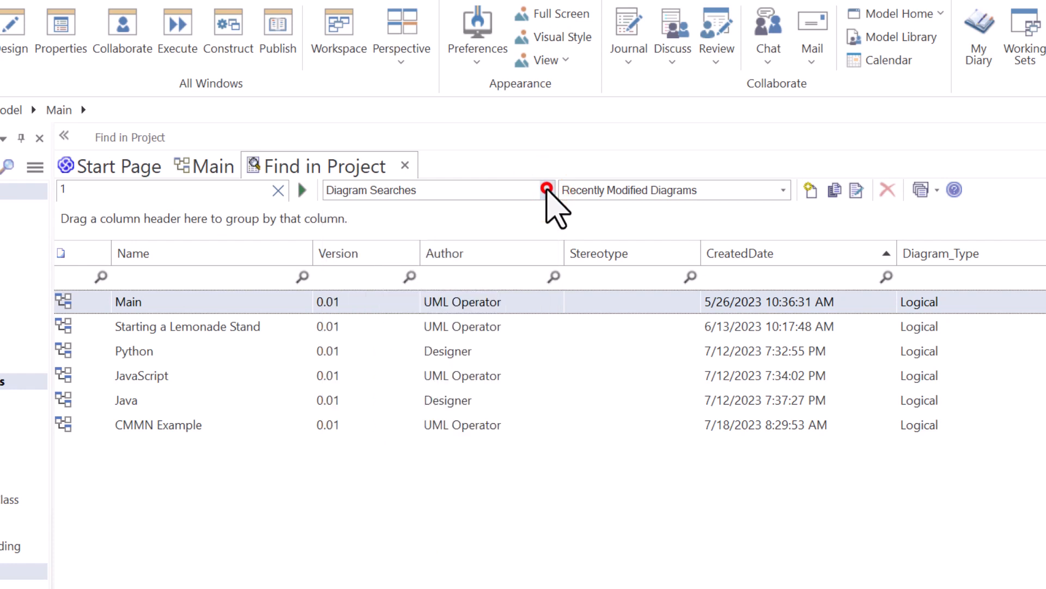
{"action": "left_click", "coordinate": [785, 191]}
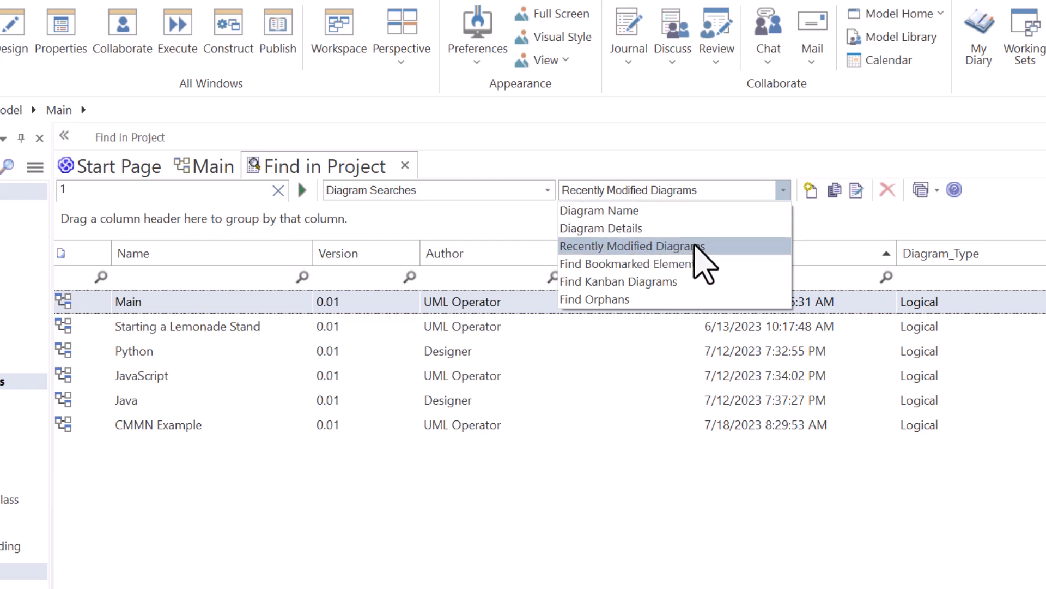
{"action": "left_click", "coordinate": [783, 190]}
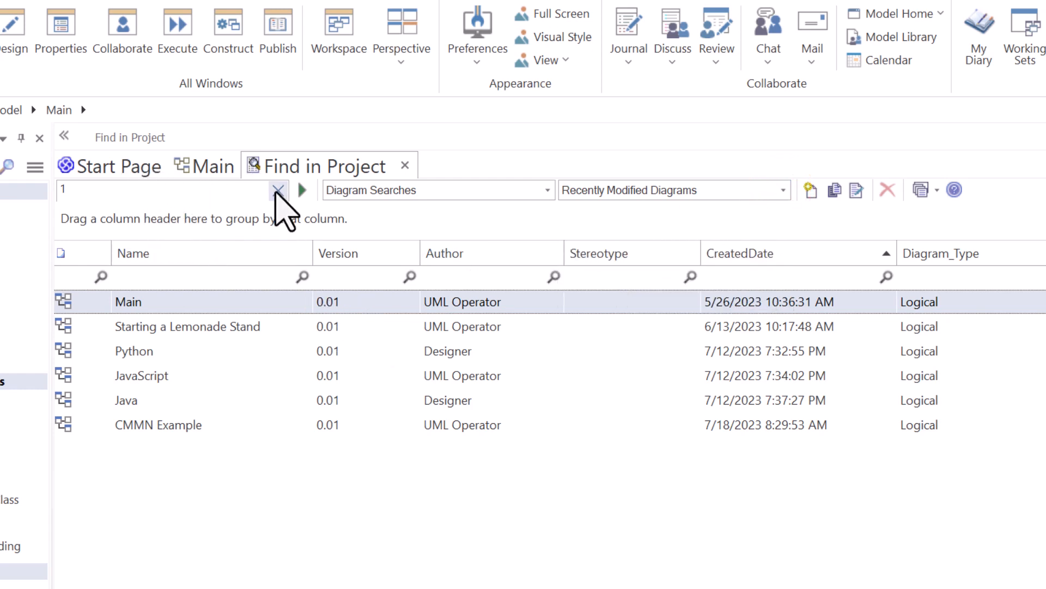
- Clear the search term of the diagram search and set it to 3
{"action": "left_click", "coordinate": [278, 192]}
{"action": "left_click", "coordinate": [300, 192]}
{"action": "type", "text": "3"}
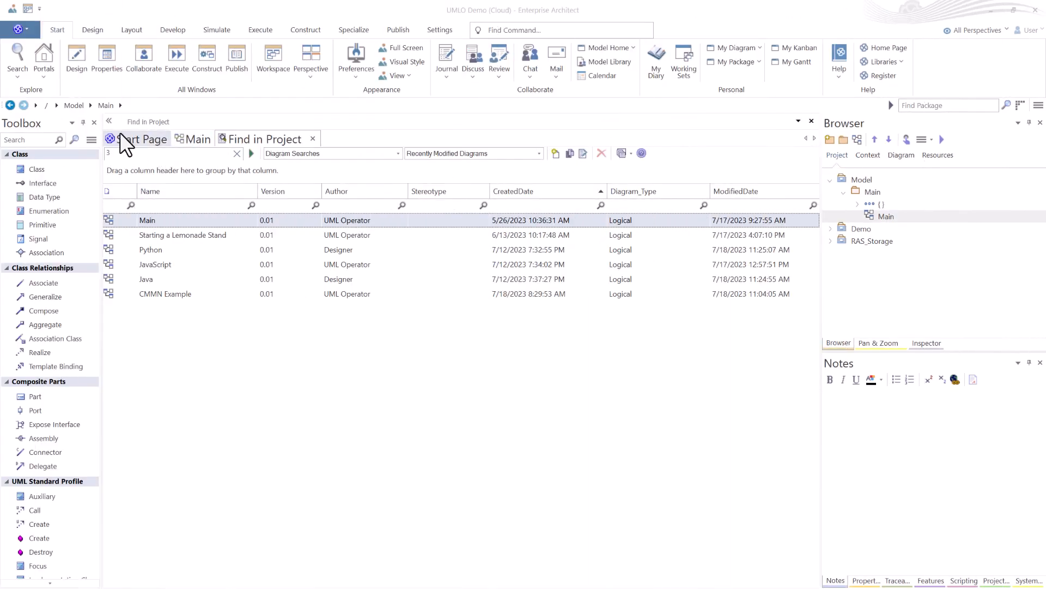
- List the recently modified elements of the project with the predefined Recent Elements search
{"action": "left_click", "coordinate": [16, 71]}
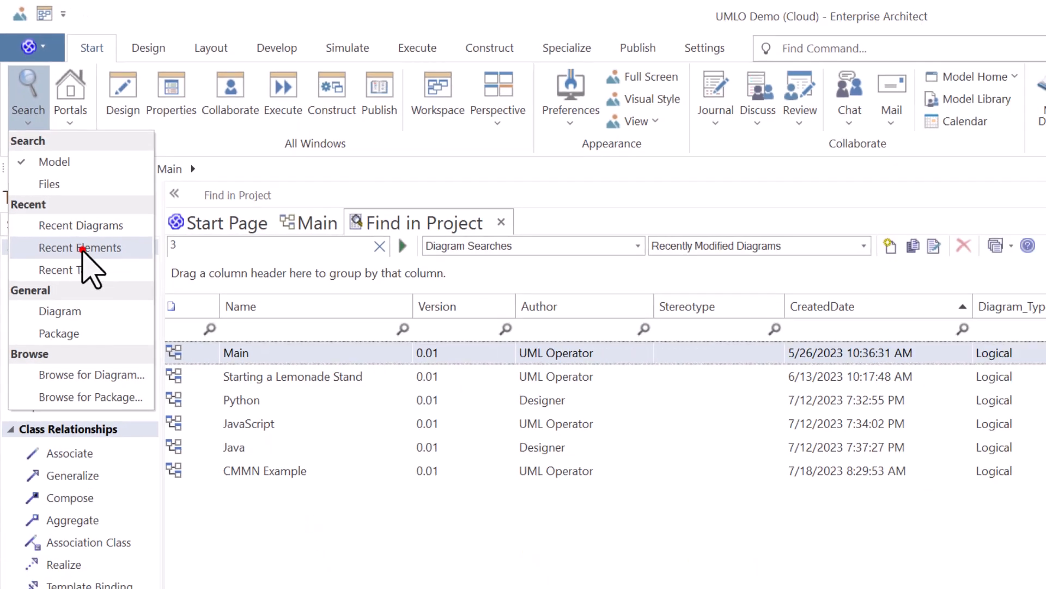
{"action": "left_click", "coordinate": [82, 348]}
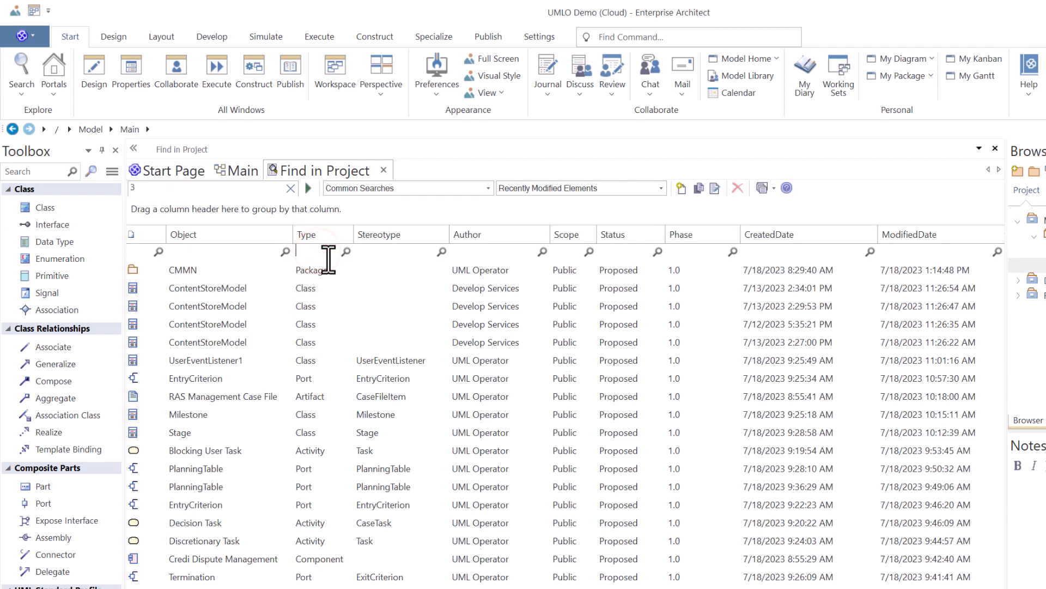
- Filter the element results by Type "cl" and, separately, by Author "de", clearing each filter after viewing
{"action": "type", "text": "cl"}
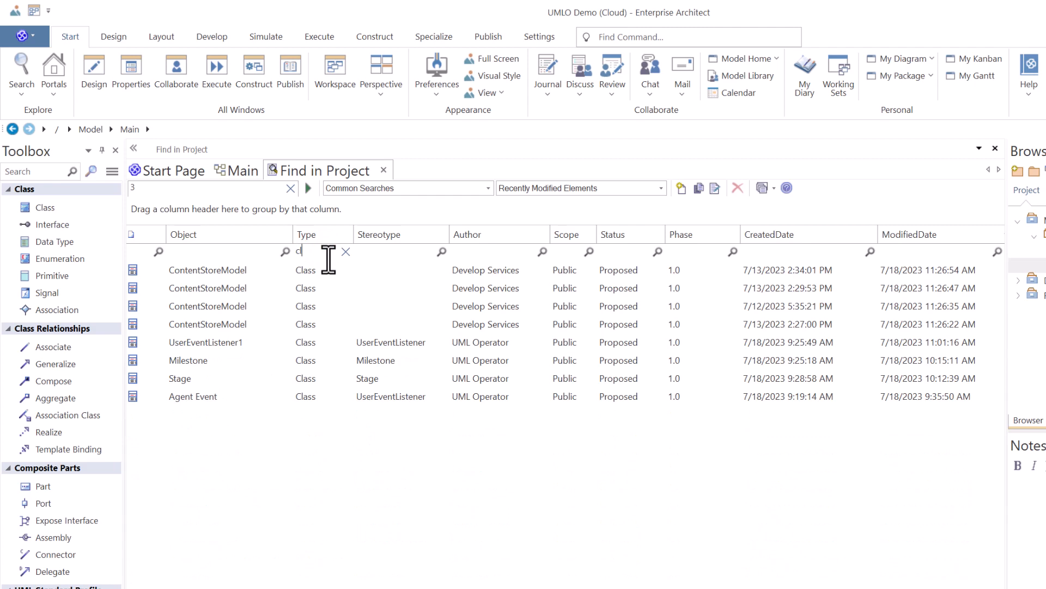
{"action": "key", "text": "BackSpace"}
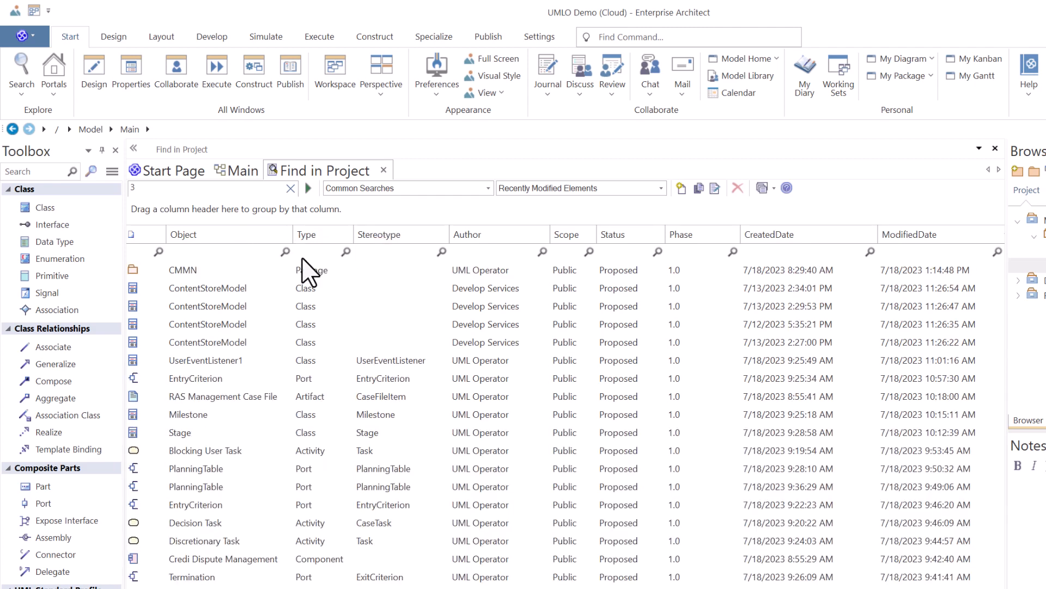
{"action": "left_click", "coordinate": [493, 248]}
{"action": "type", "text": "de"}
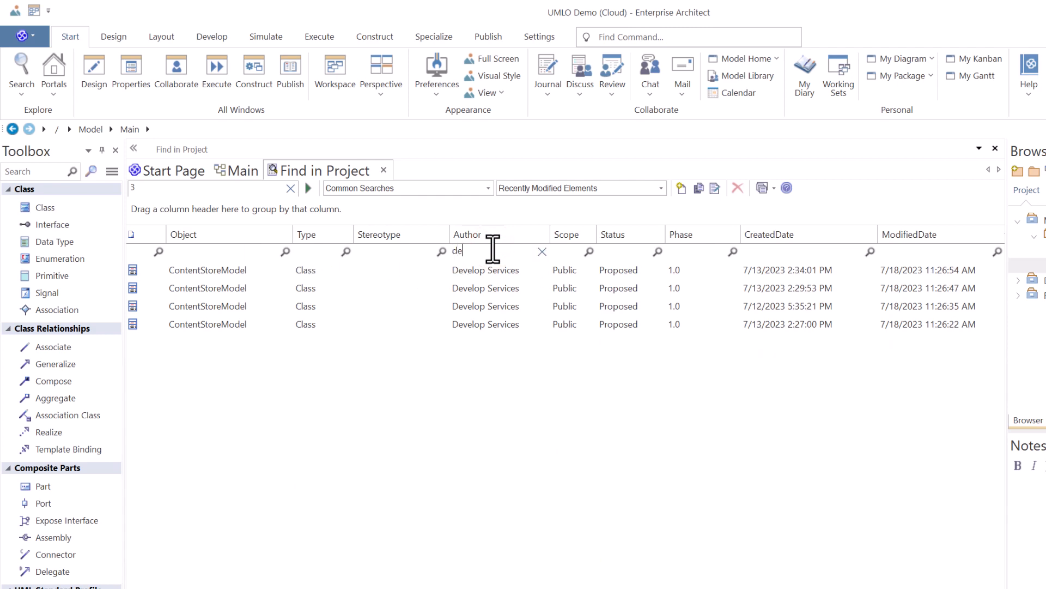
{"action": "key", "text": "BackSpace"}
{"action": "key", "text": "BackSpace"}
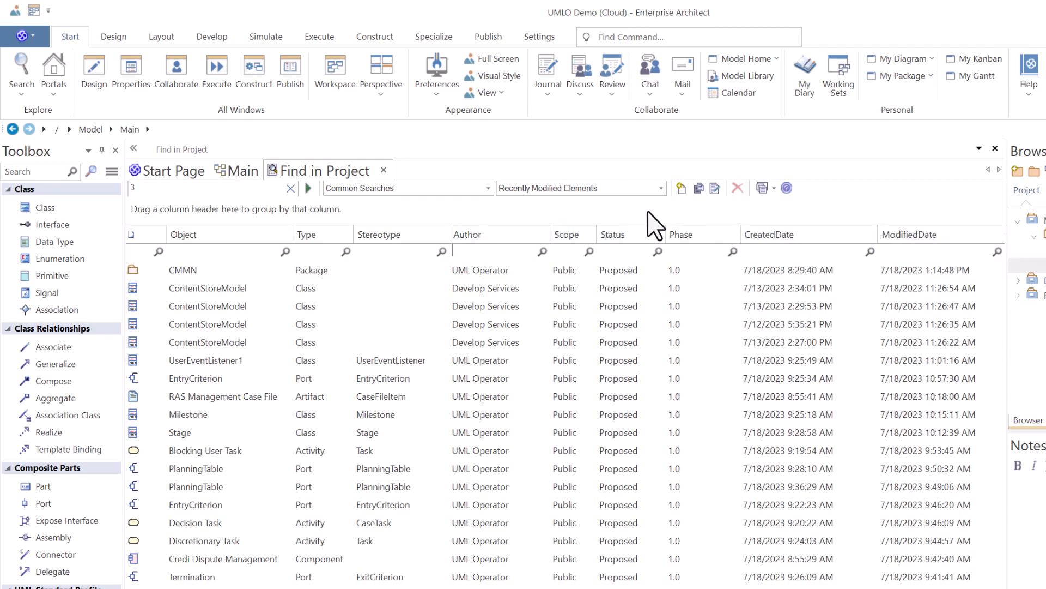
- Examine the SQL query behind the Recently Modified Elements search, highlighting its t_object source table, and close the query editor
{"action": "left_click", "coordinate": [715, 188]}
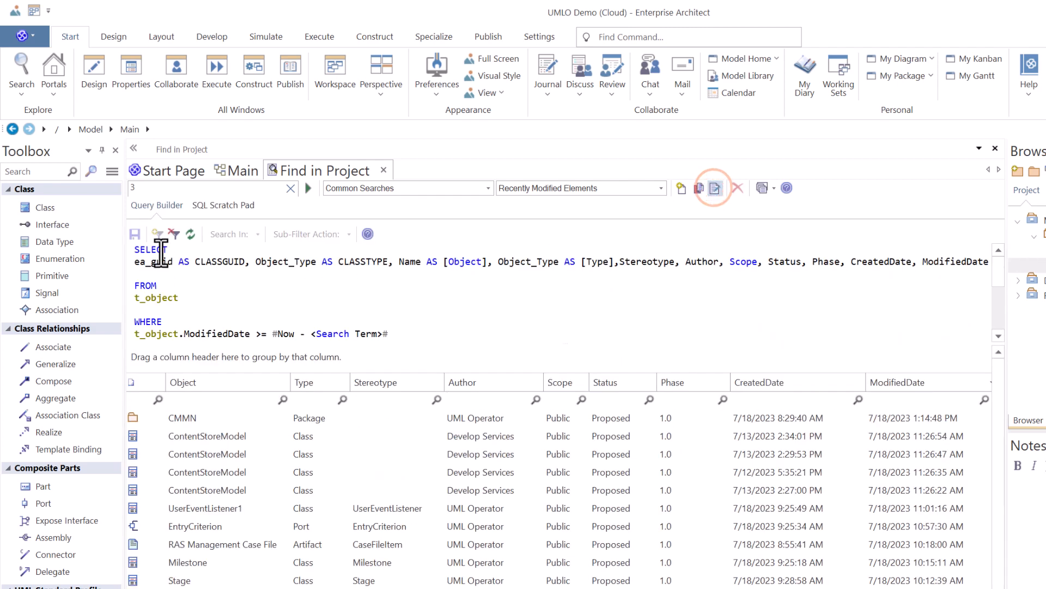
{"action": "left_click", "coordinate": [165, 289]}
{"action": "left_click", "coordinate": [173, 298]}
{"action": "left_click_drag", "start_coordinate": [182, 295], "coordinate": [134, 307]}
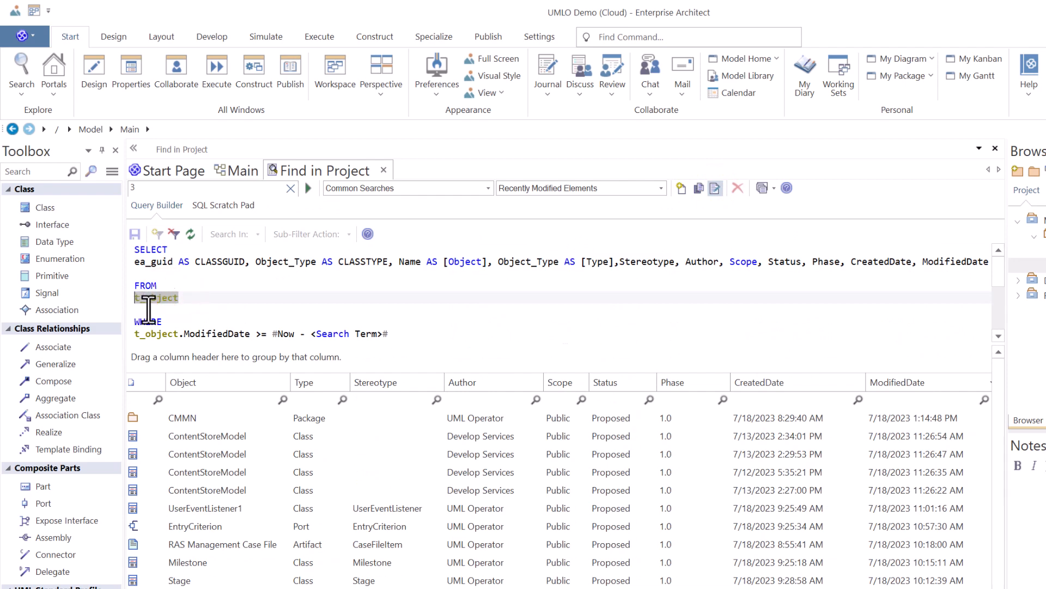
{"action": "left_click", "coordinate": [715, 188]}
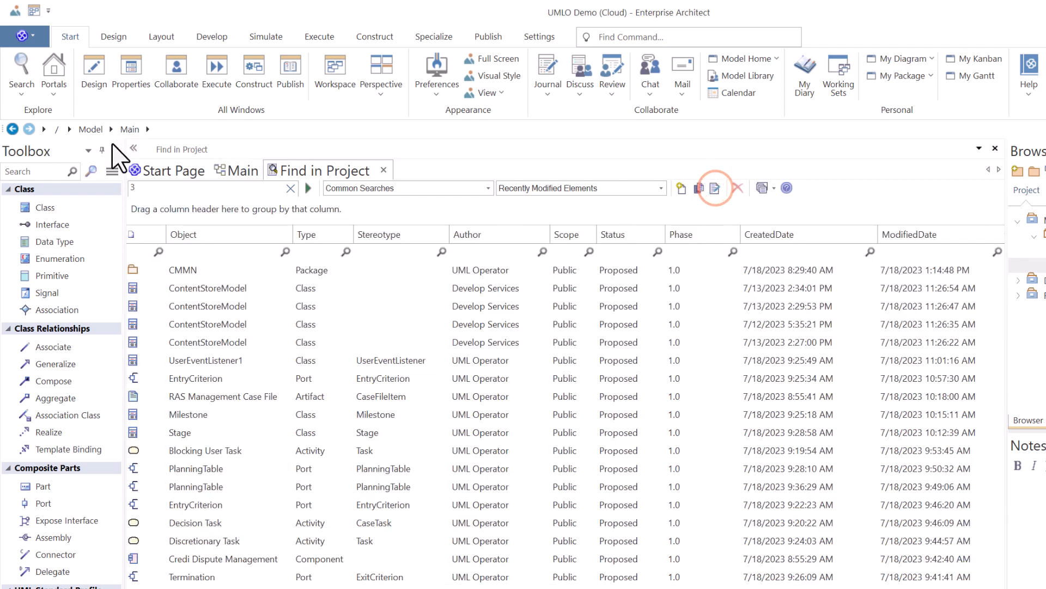
- Filter the recently modified elements by Author with "um"
{"action": "left_click", "coordinate": [27, 90]}
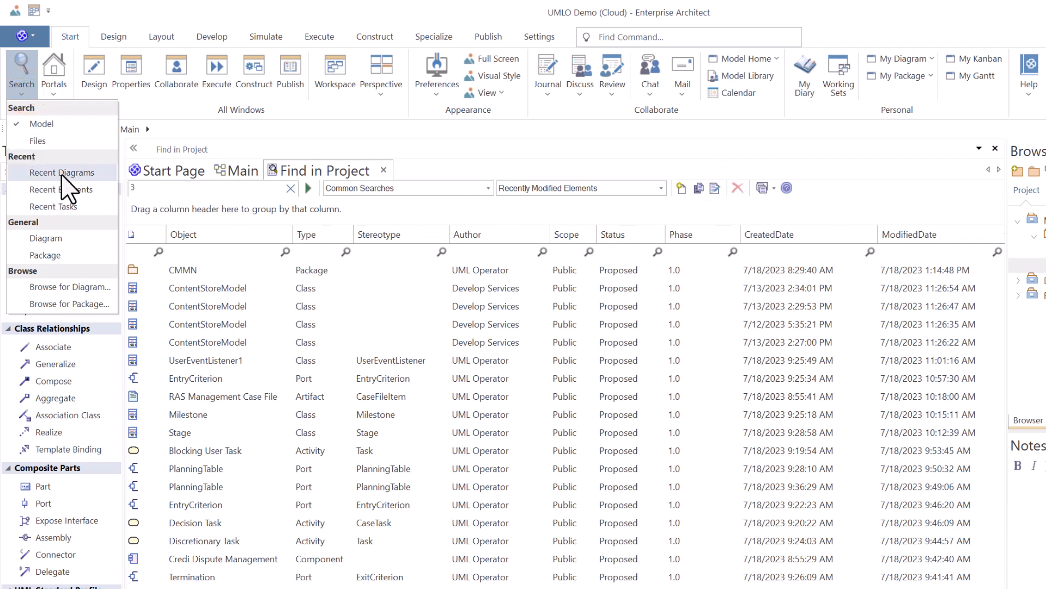
{"action": "left_click", "coordinate": [476, 255]}
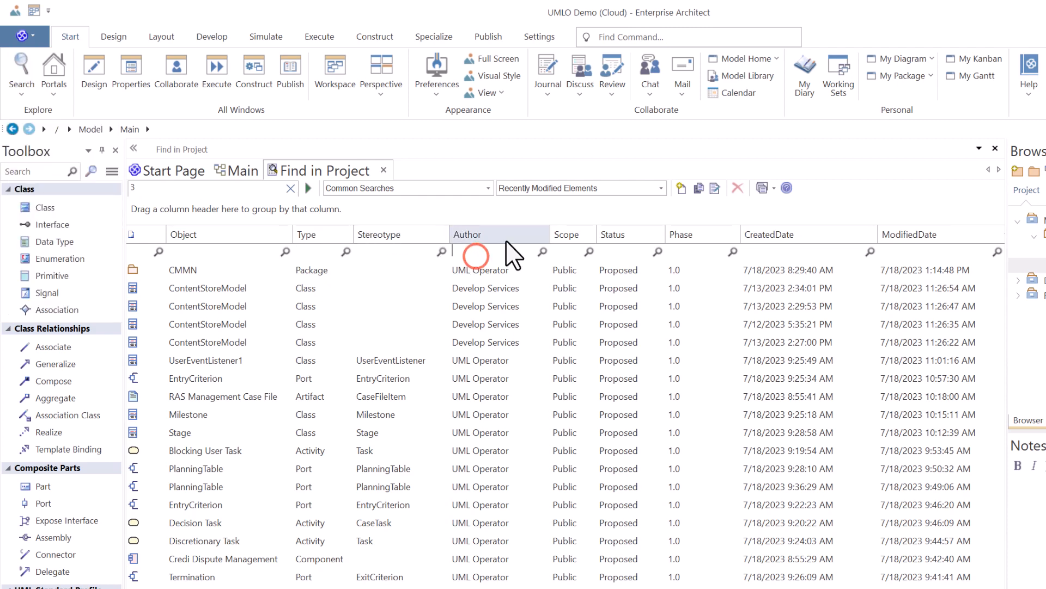
{"action": "type", "text": "um"}
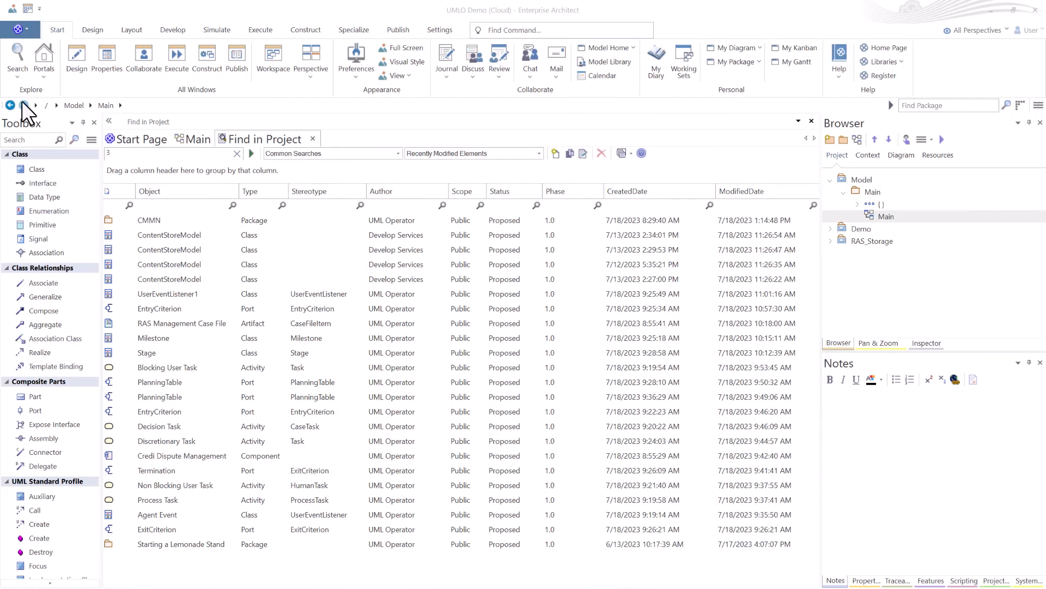
- List the active tasks with the predefined Recent Tasks search and filter them by Resource with "uml"
{"action": "left_click", "coordinate": [18, 82]}
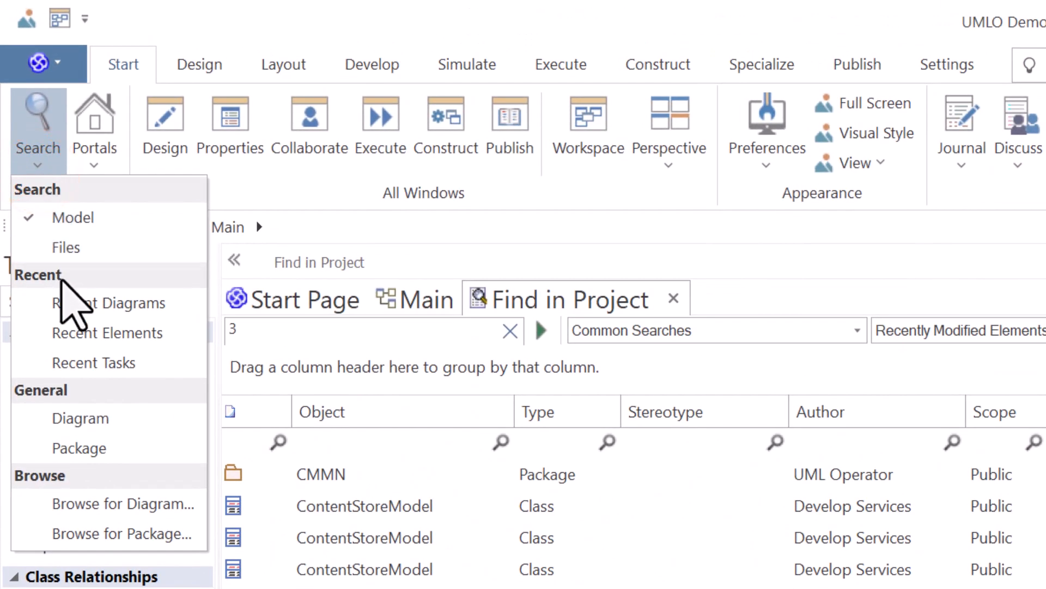
{"action": "left_click", "coordinate": [131, 363]}
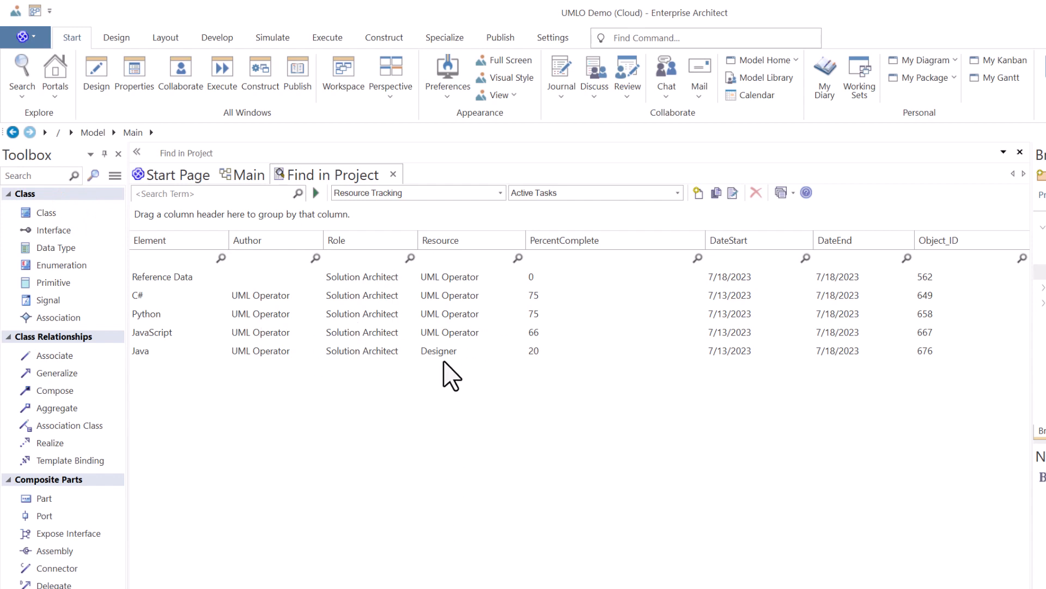
{"action": "left_click", "coordinate": [455, 260]}
{"action": "type", "text": "uml"}
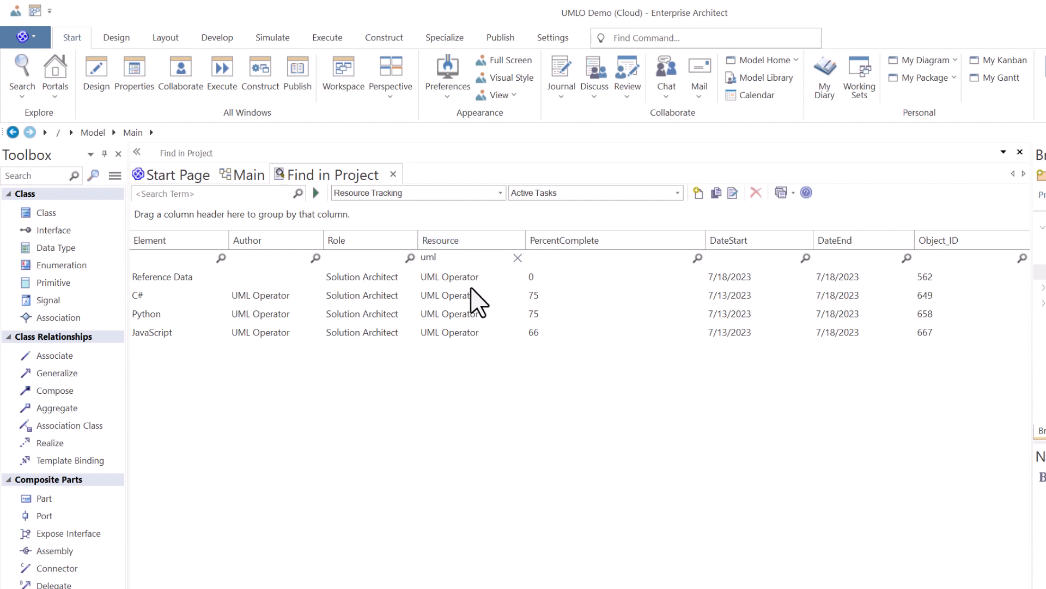
- Examine the SQL query behind the Active Tasks search, highlighting its PercentComplete, DateStart and DateEnd conditions, and close the query editor
{"action": "left_click", "coordinate": [734, 193]}
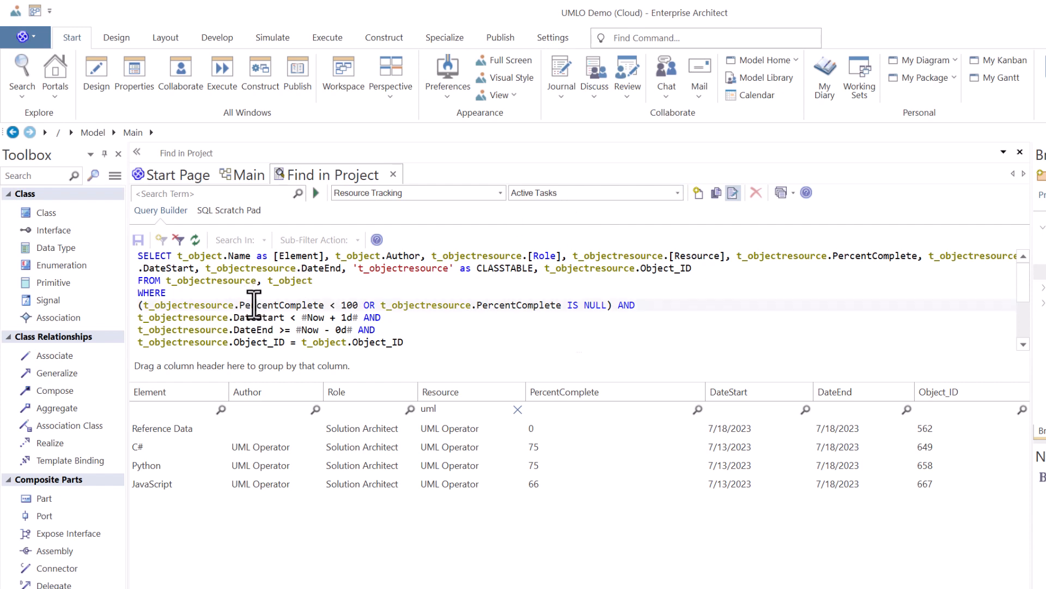
{"action": "left_click_drag", "start_coordinate": [257, 304], "coordinate": [348, 307]}
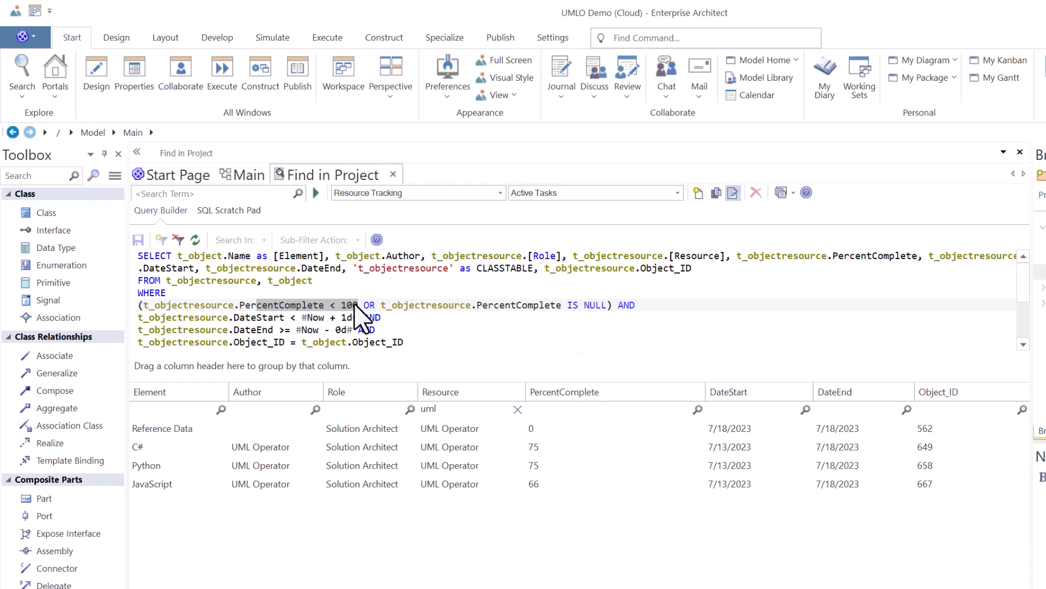
{"action": "double_click", "coordinate": [254, 318]}
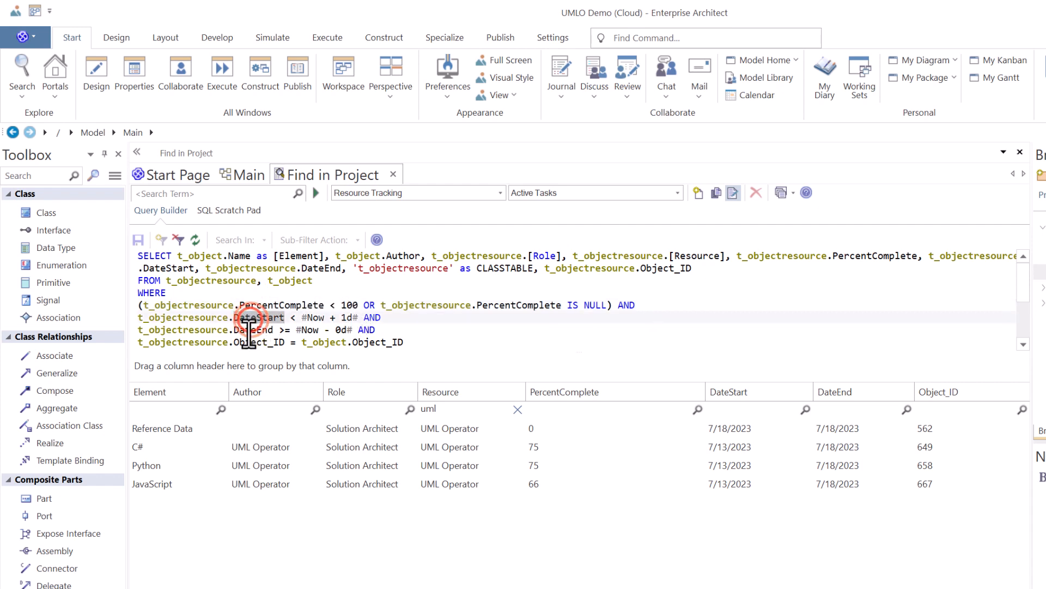
{"action": "double_click", "coordinate": [252, 330]}
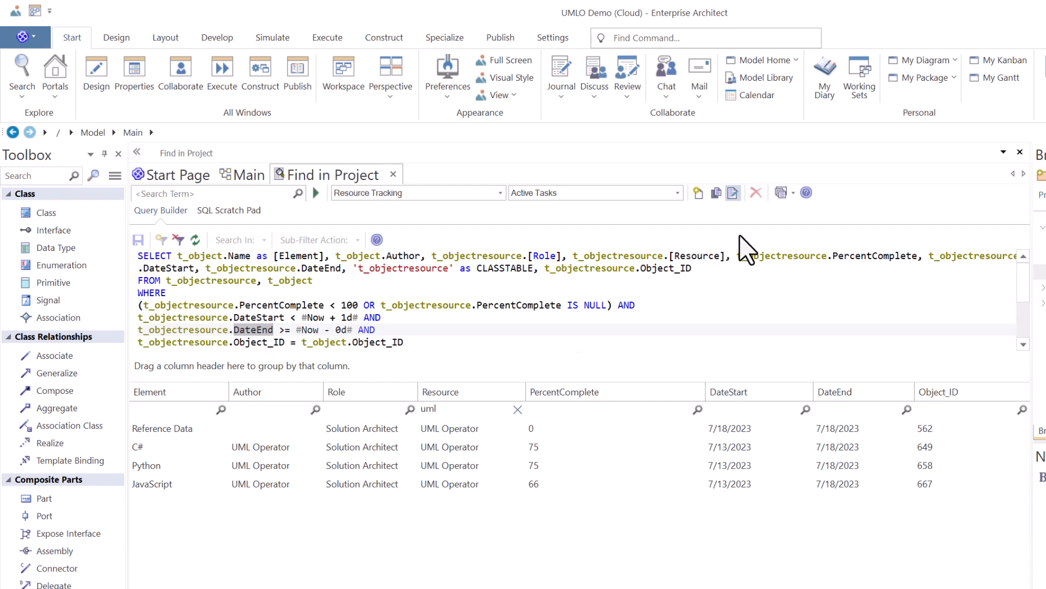
{"action": "left_click", "coordinate": [733, 193]}
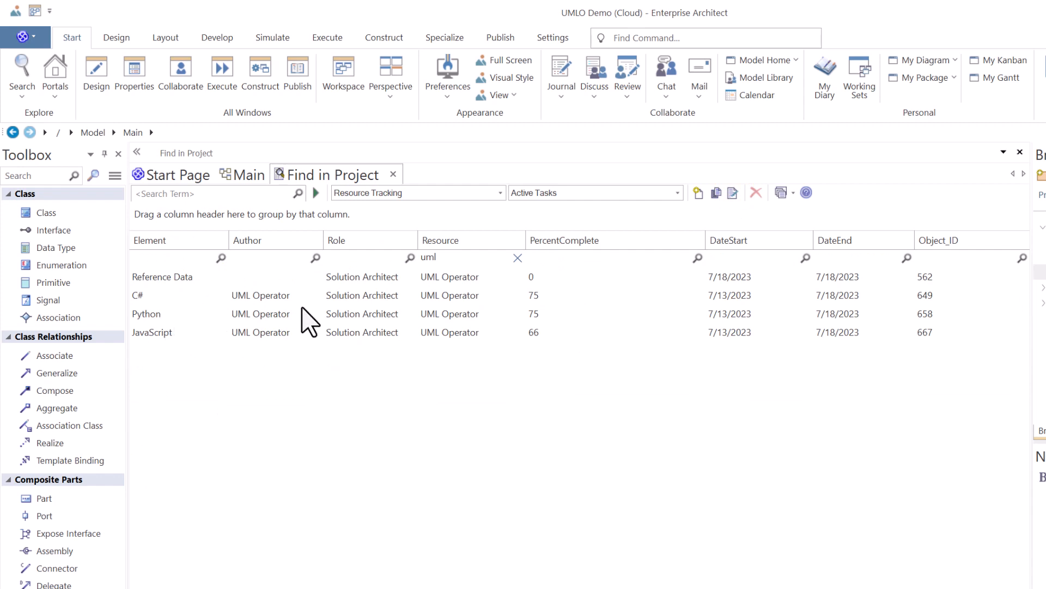
- Review the notes of the Python, JavaScript, C# and Reference Data tasks in the filtered results
{"action": "left_click", "coordinate": [149, 316]}
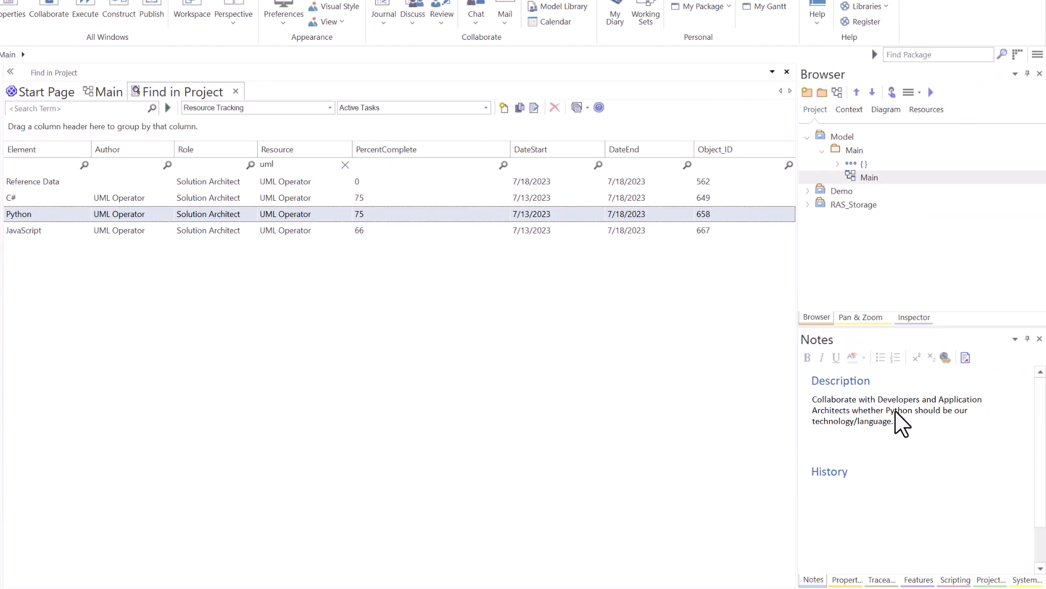
{"action": "left_click", "coordinate": [44, 234]}
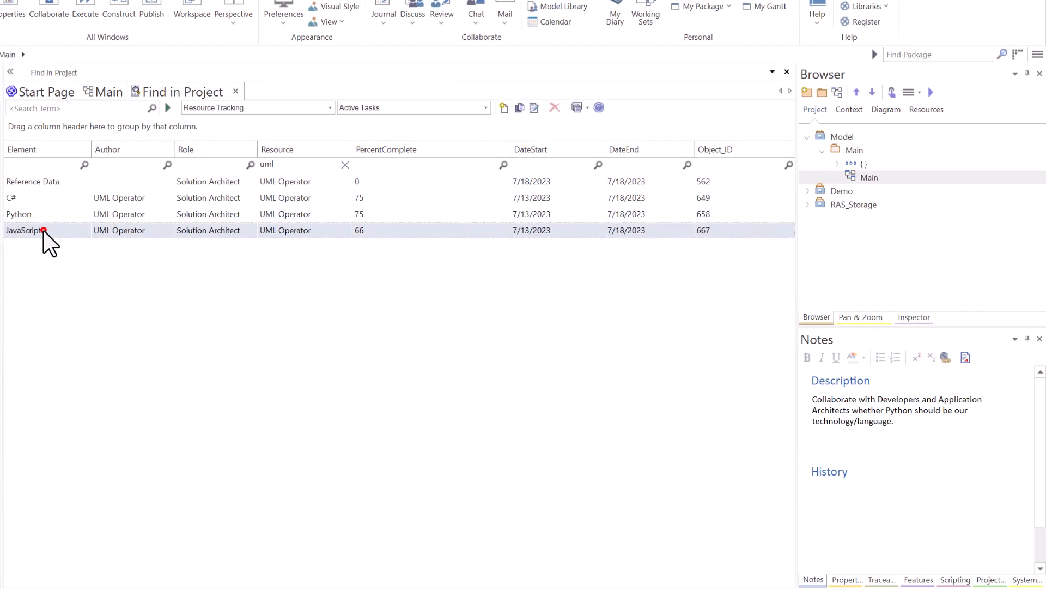
{"action": "left_click", "coordinate": [19, 200]}
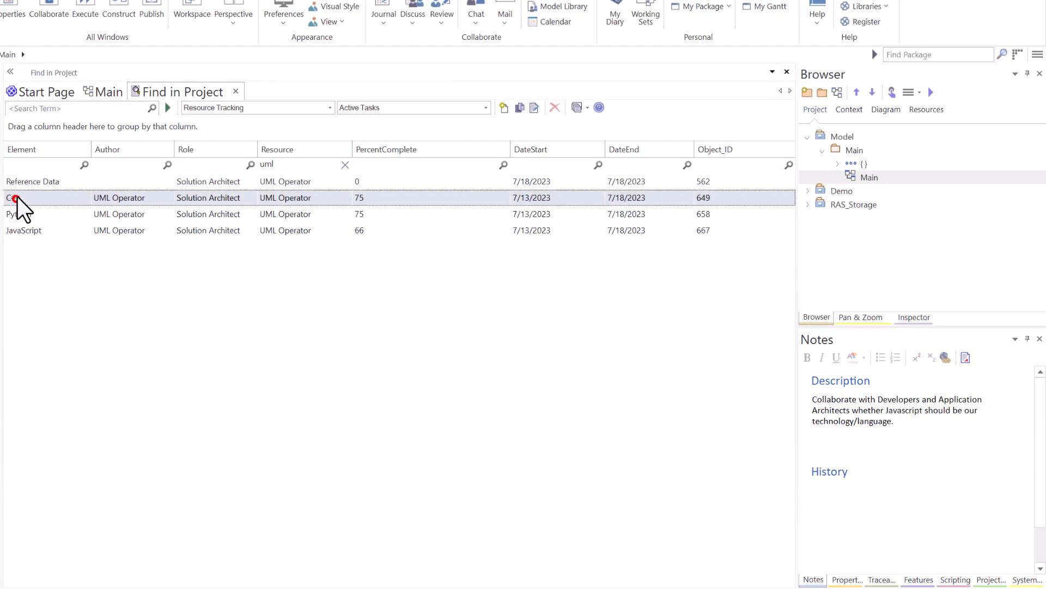
{"action": "left_click", "coordinate": [26, 182]}
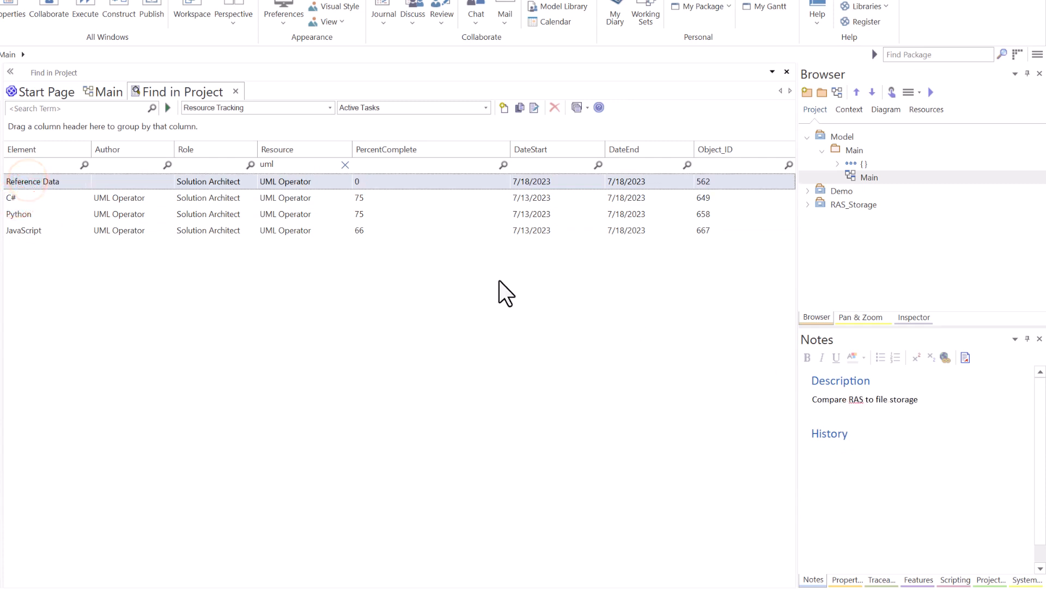
{"action": "left_click", "coordinate": [23, 198]}
{"action": "left_click", "coordinate": [21, 214]}
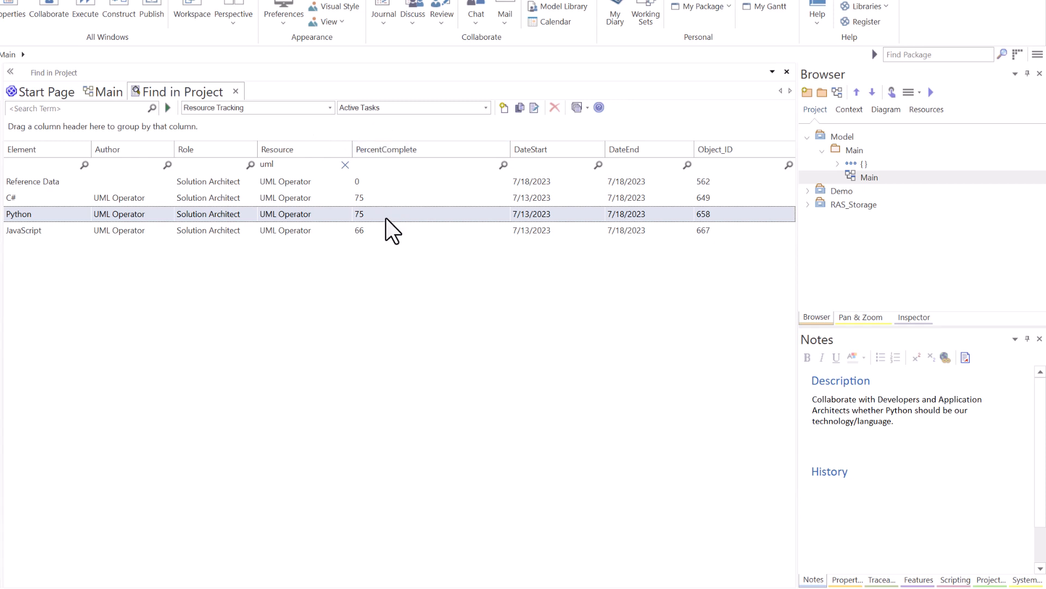
{"action": "left_click", "coordinate": [380, 199]}
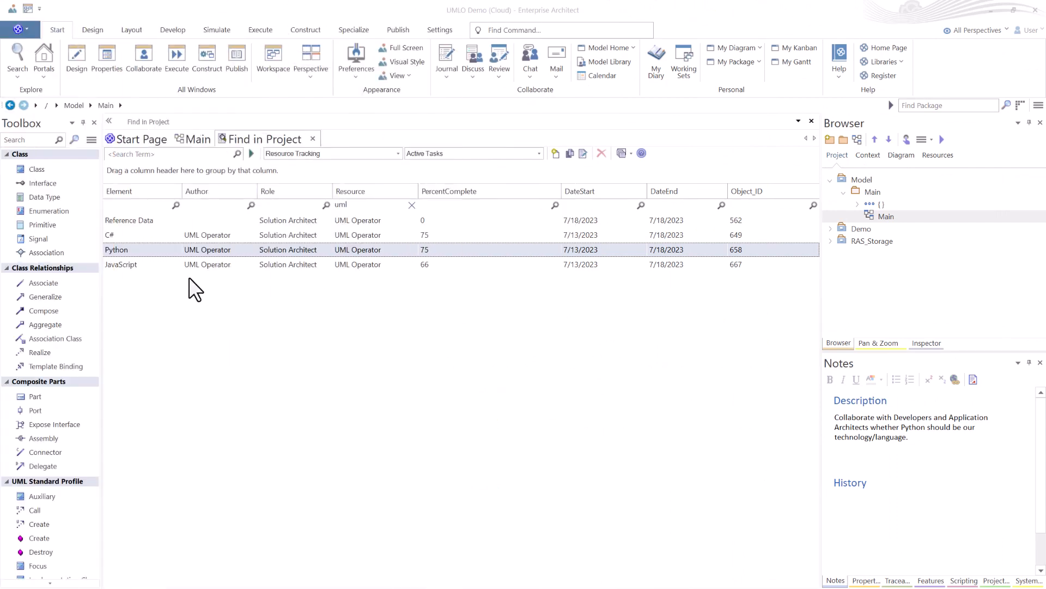
- Open the JavaScript task's resource assignment, review its description and resource, and enter "7/17" in its history
{"action": "left_click", "coordinate": [131, 266]}
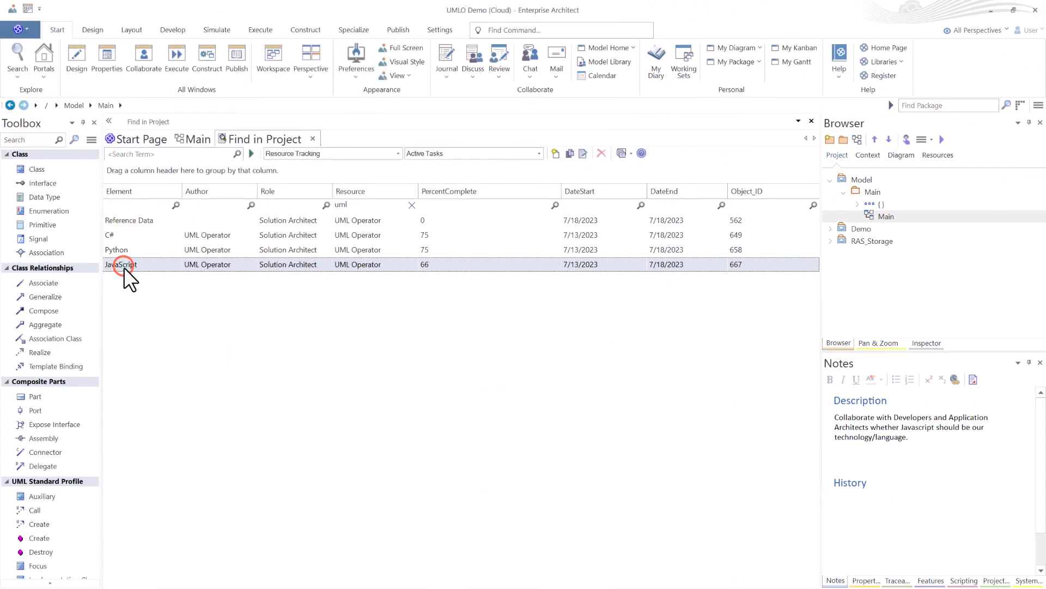
{"action": "double_click", "coordinate": [131, 266]}
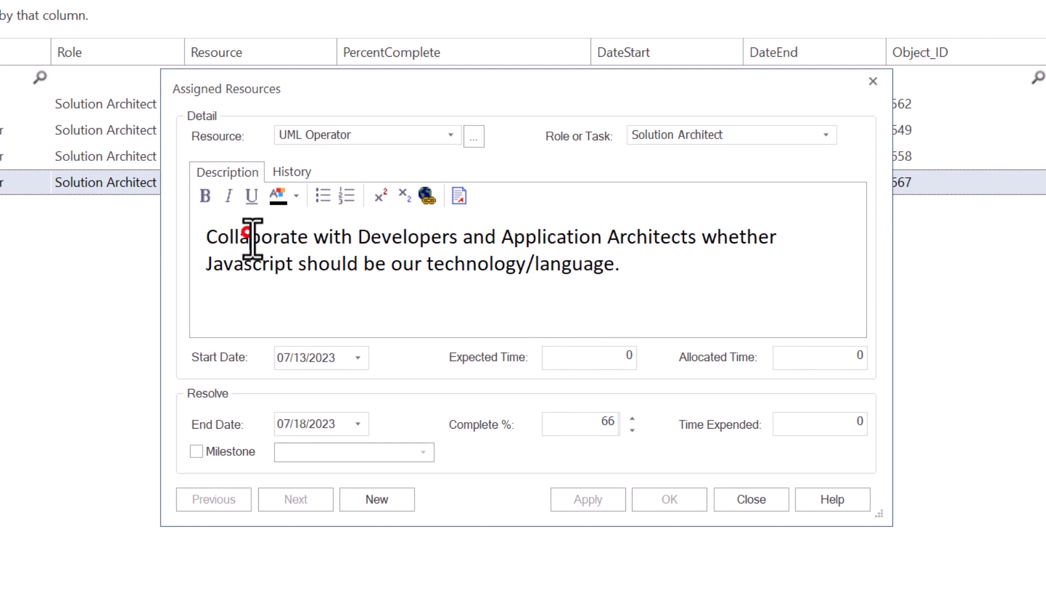
{"action": "left_click_drag", "start_coordinate": [244, 240], "coordinate": [663, 265]}
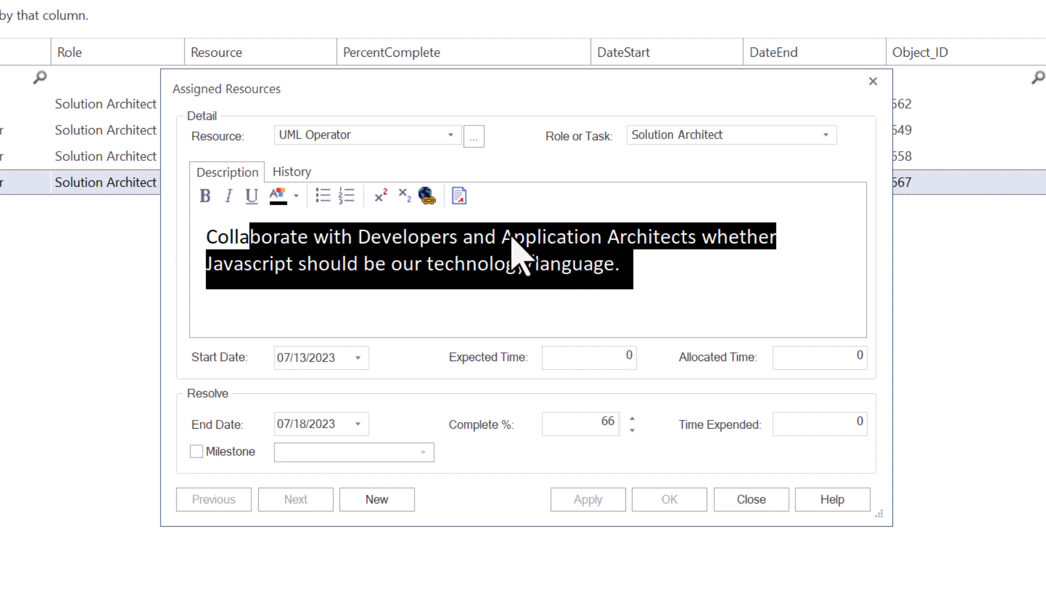
{"action": "left_click", "coordinate": [370, 142]}
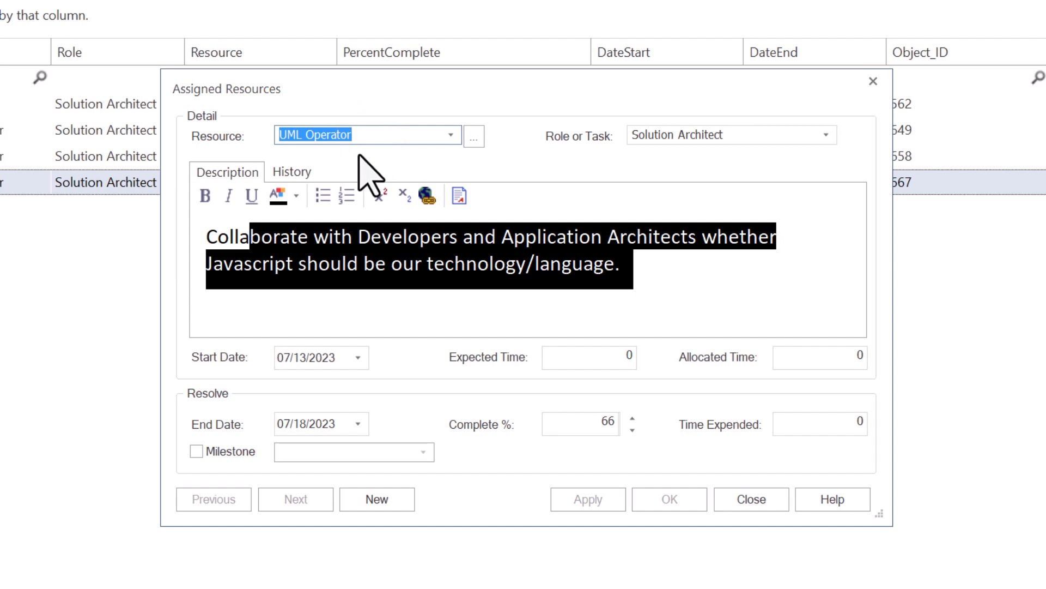
{"action": "left_click", "coordinate": [295, 172]}
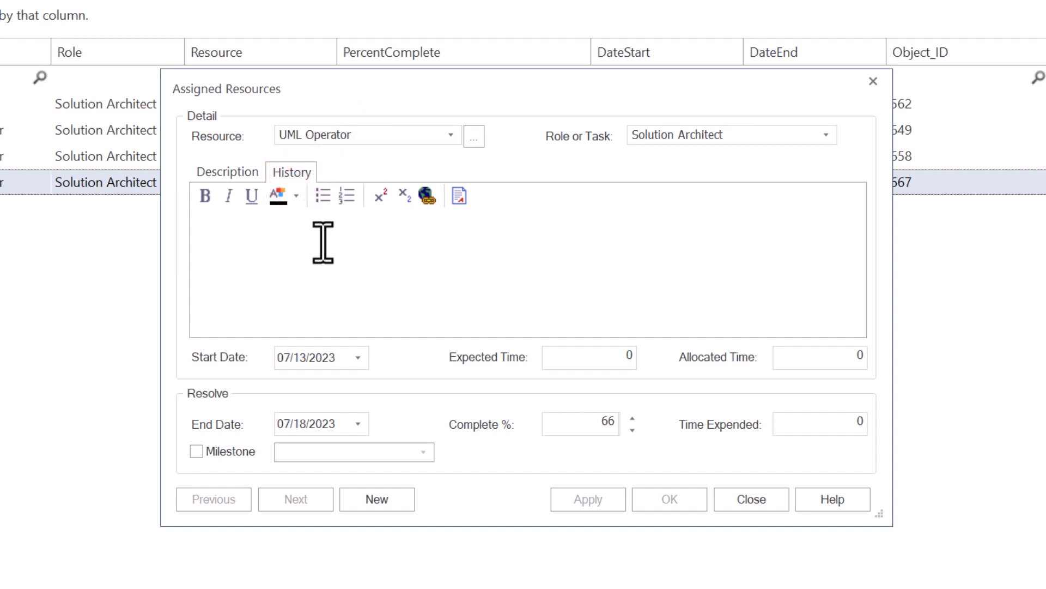
{"action": "type", "text": "7/17"}
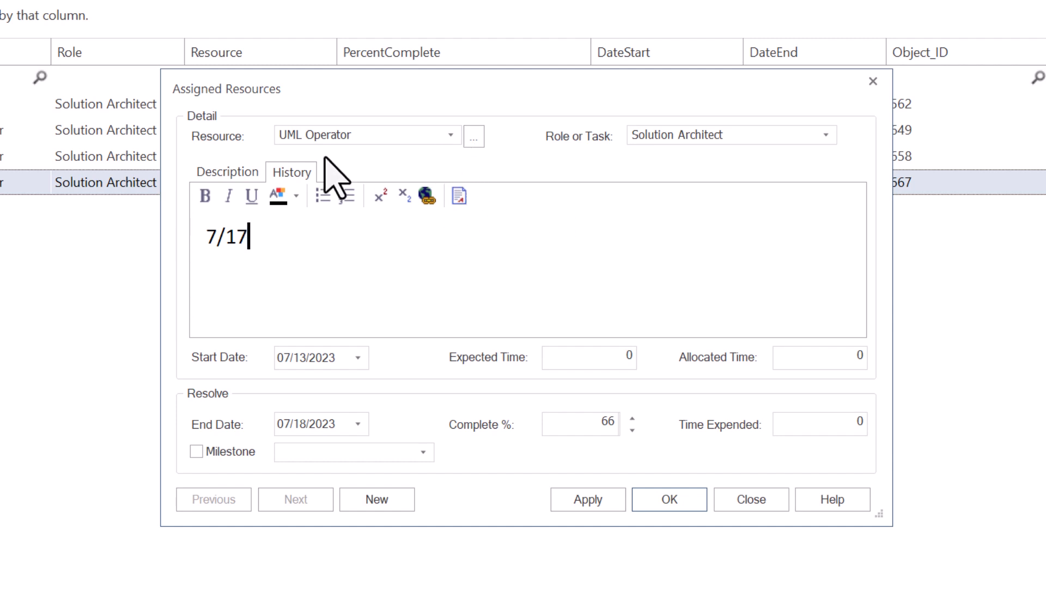
- Reassign the JavaScript task to the Designer resource, apply the change and close the assignment details
{"action": "left_click", "coordinate": [225, 167]}
{"action": "left_click", "coordinate": [452, 135]}
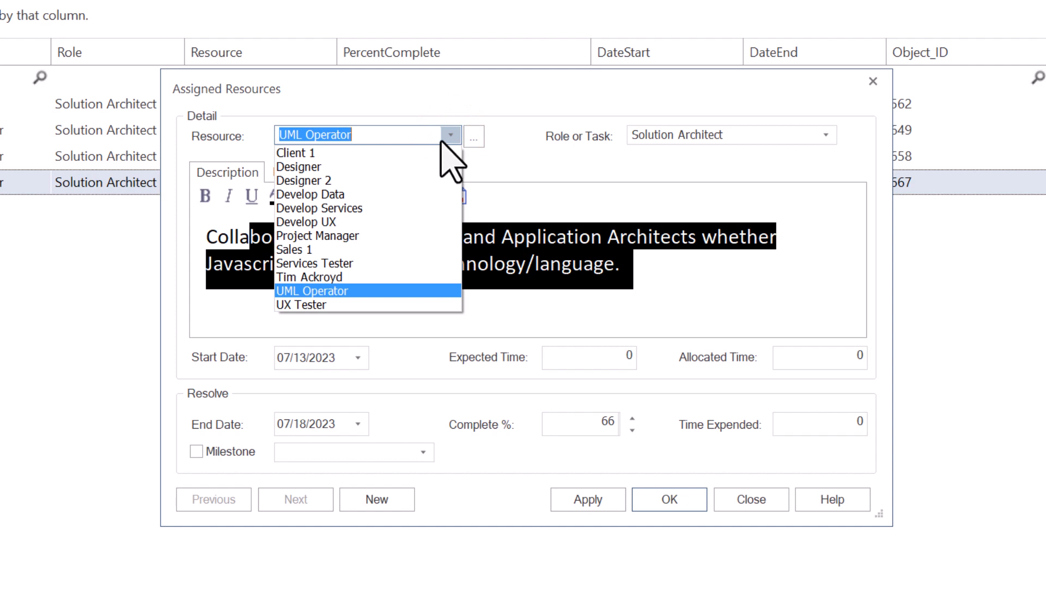
{"action": "left_click", "coordinate": [329, 165]}
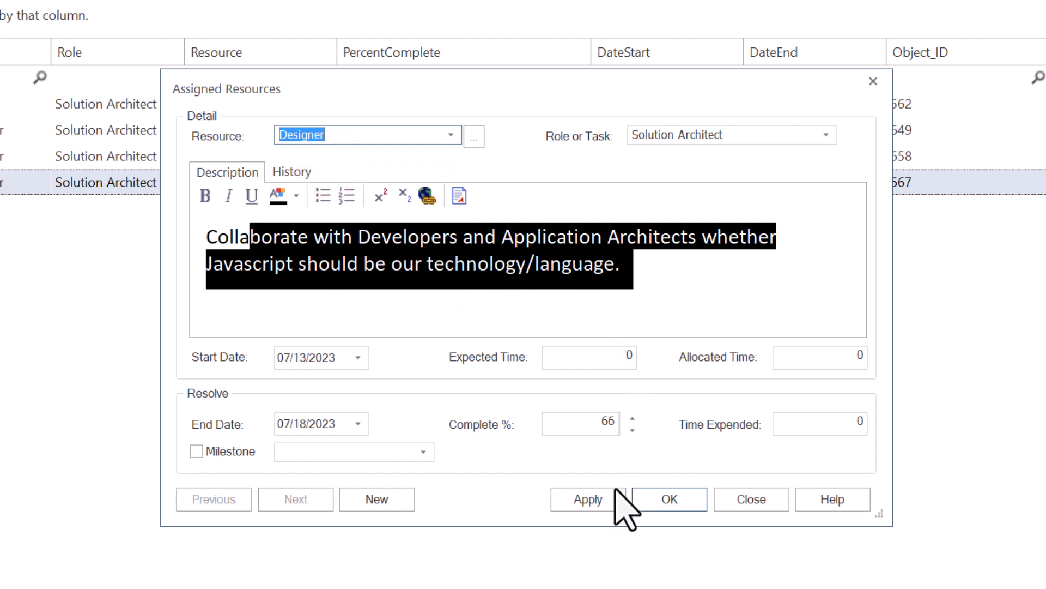
{"action": "left_click", "coordinate": [583, 420]}
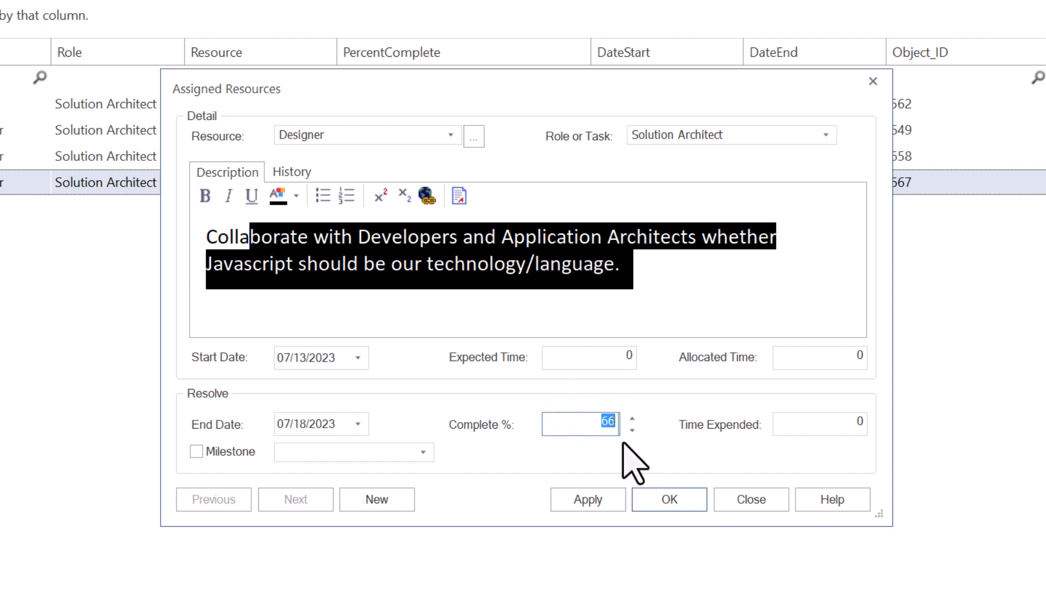
{"action": "left_click", "coordinate": [603, 499]}
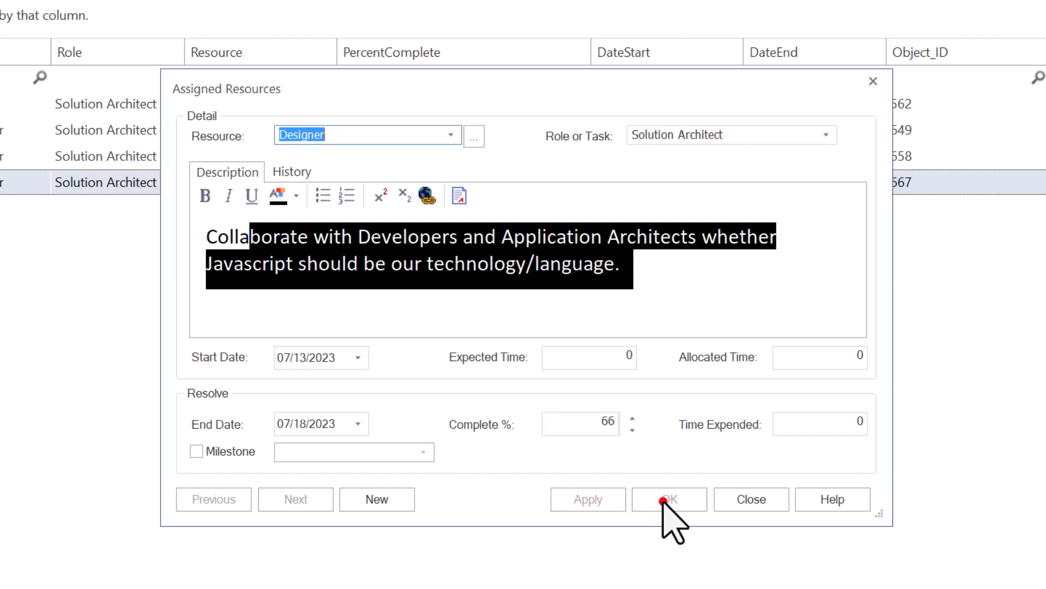
{"action": "left_click", "coordinate": [664, 499]}
{"action": "left_click", "coordinate": [757, 500]}
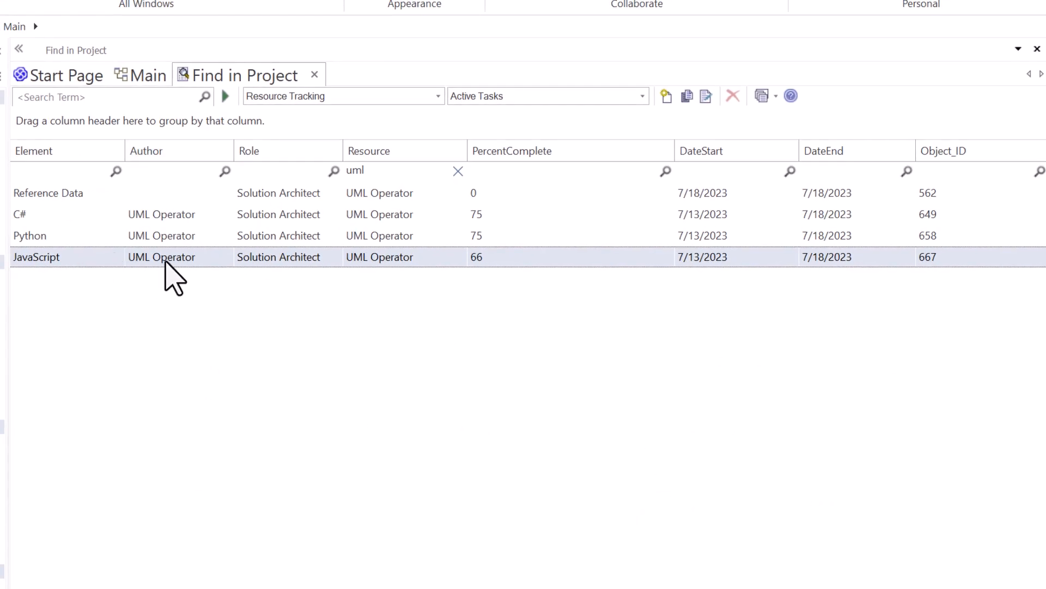
- Rerun the Active Tasks search and check the resource assigned to the JavaScript task
{"action": "left_click", "coordinate": [373, 259]}
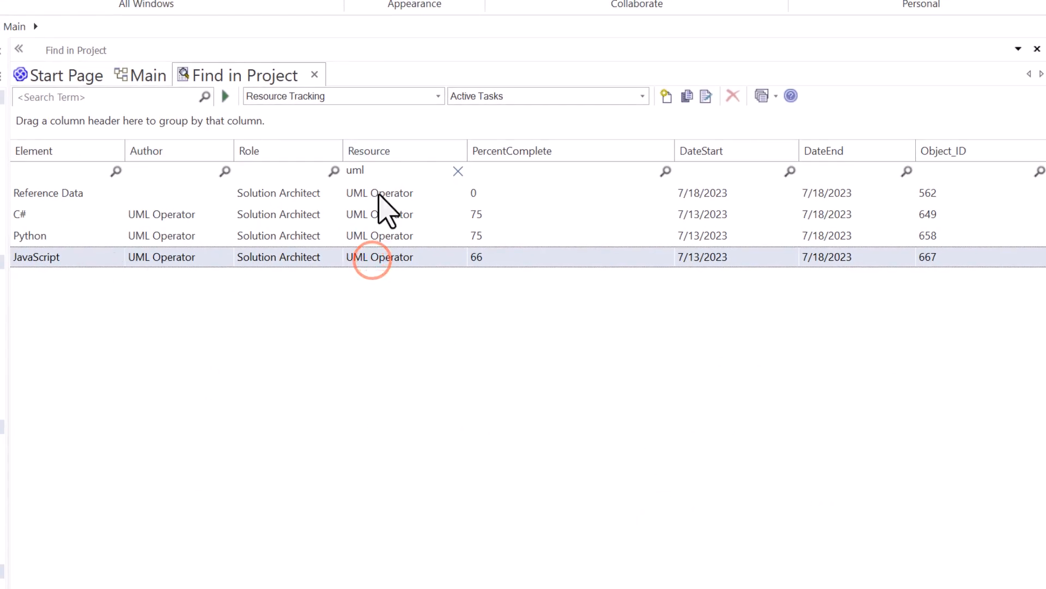
{"action": "left_click", "coordinate": [225, 95]}
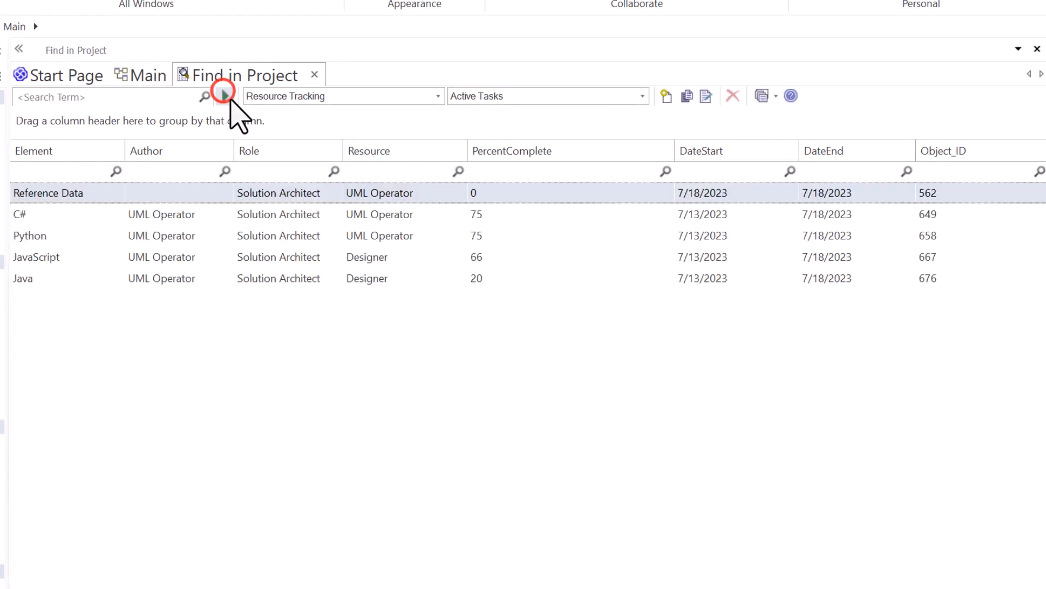
{"action": "left_click", "coordinate": [59, 256]}
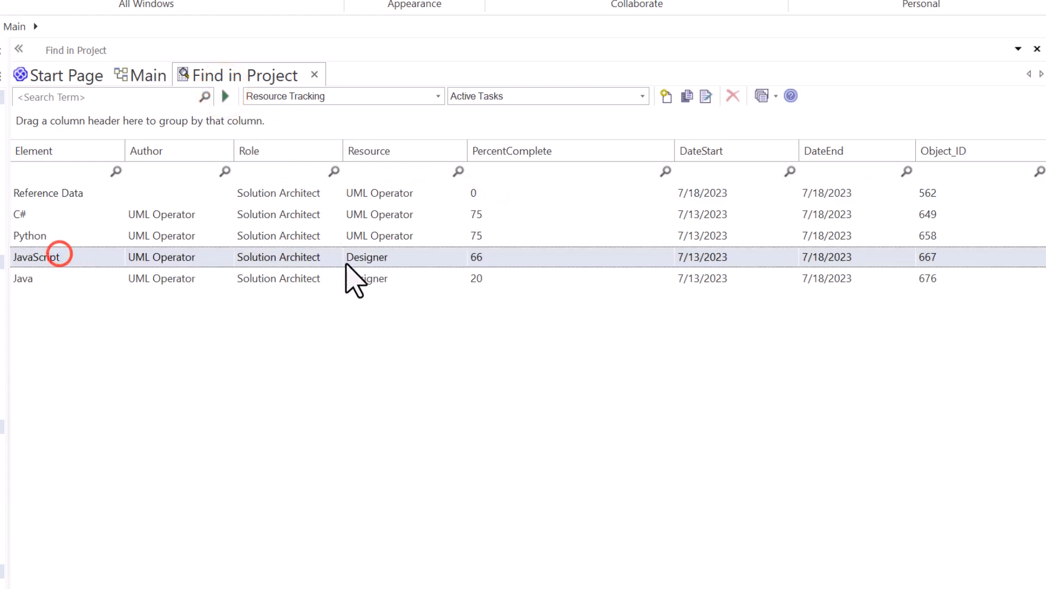
{"action": "left_click", "coordinate": [356, 257]}
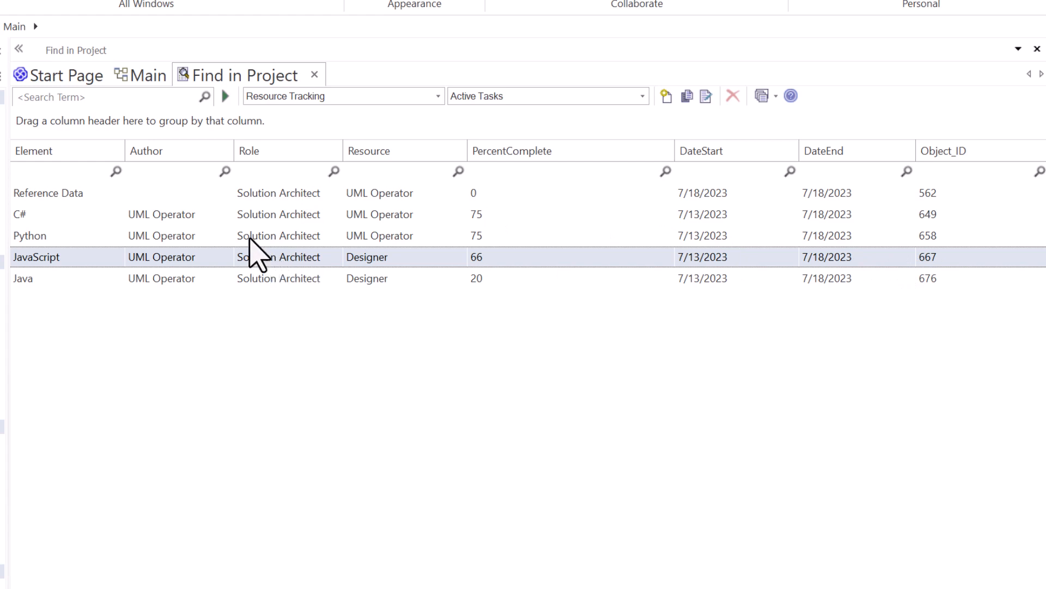
- Open the Python task's resource assignment and set its end date to 07/20/2023
{"action": "double_click", "coordinate": [224, 235]}
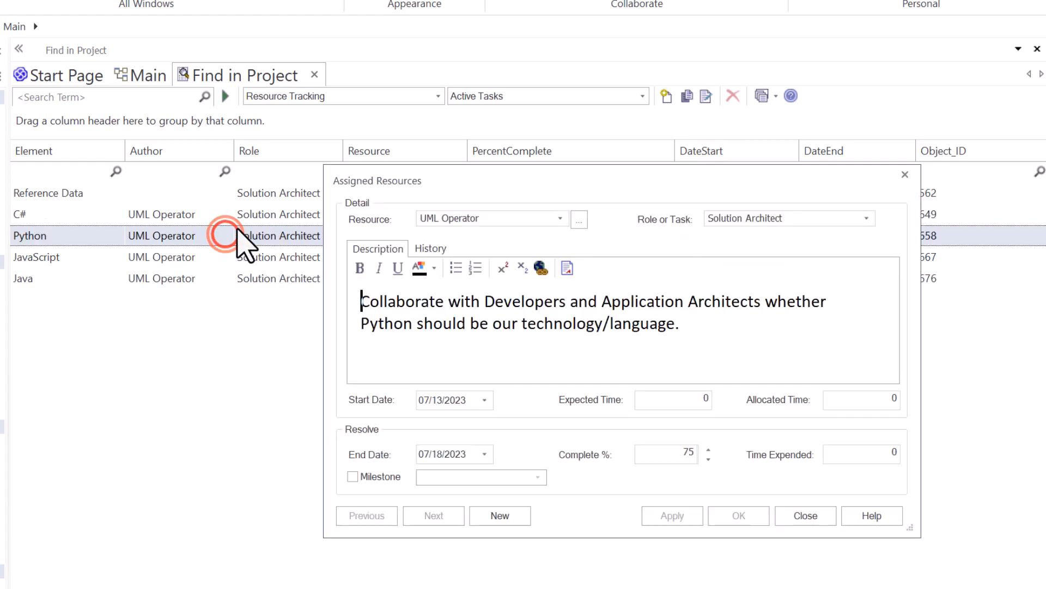
{"action": "left_click", "coordinate": [485, 454]}
{"action": "left_click", "coordinate": [428, 566]}
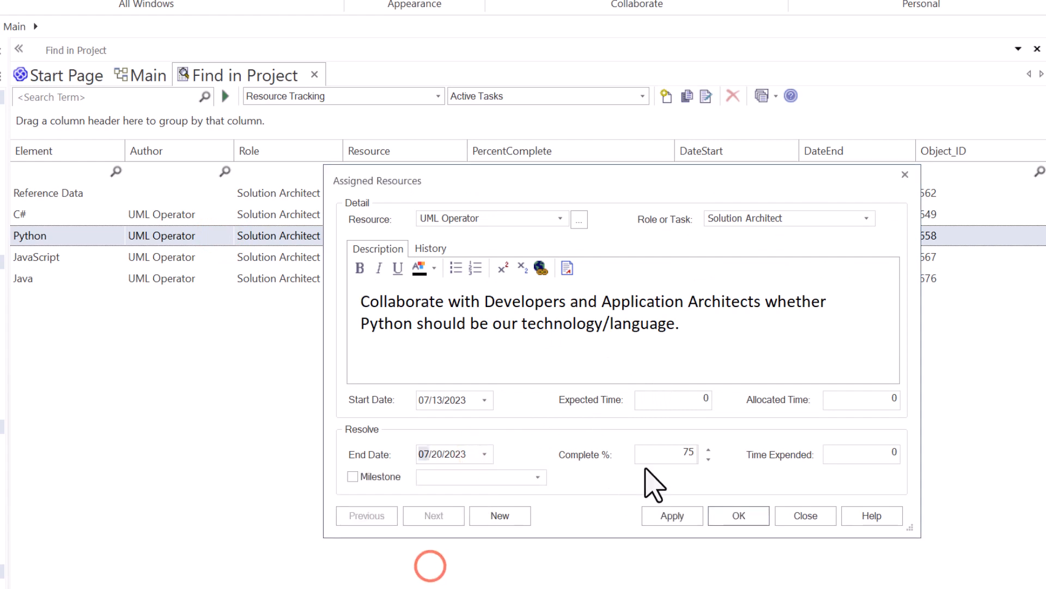
- Review the Python assignment's completion percentage, expected time, allocated time and time expended fields
{"action": "double_click", "coordinate": [678, 451]}
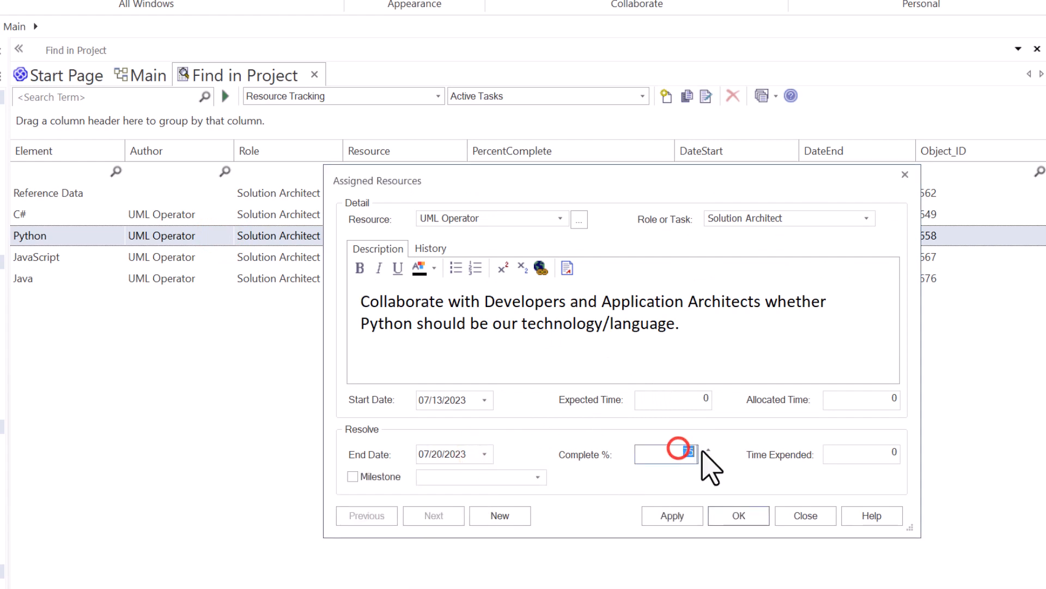
{"action": "double_click", "coordinate": [698, 402]}
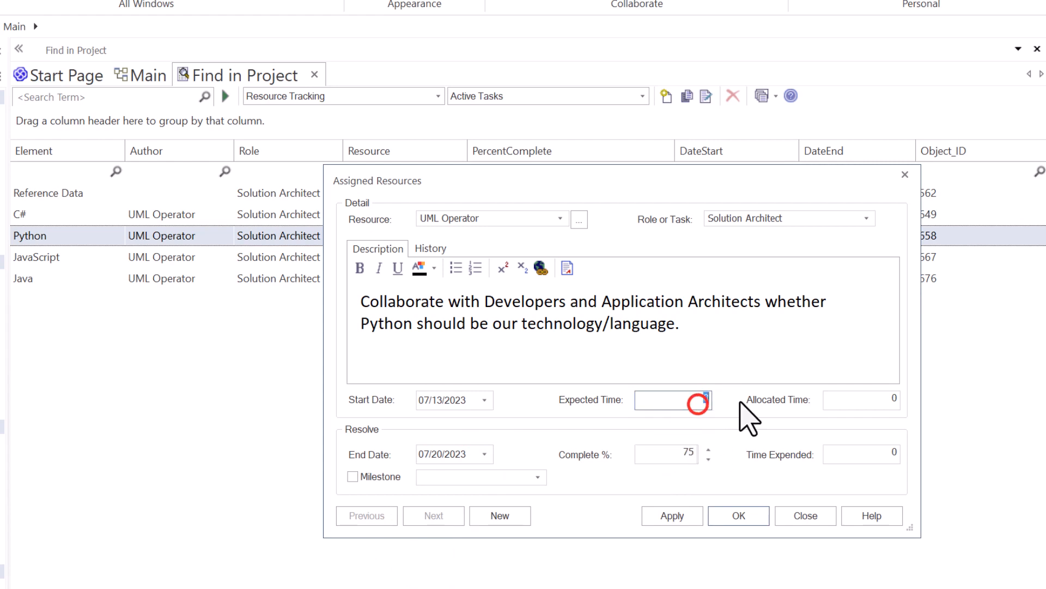
{"action": "double_click", "coordinate": [876, 401]}
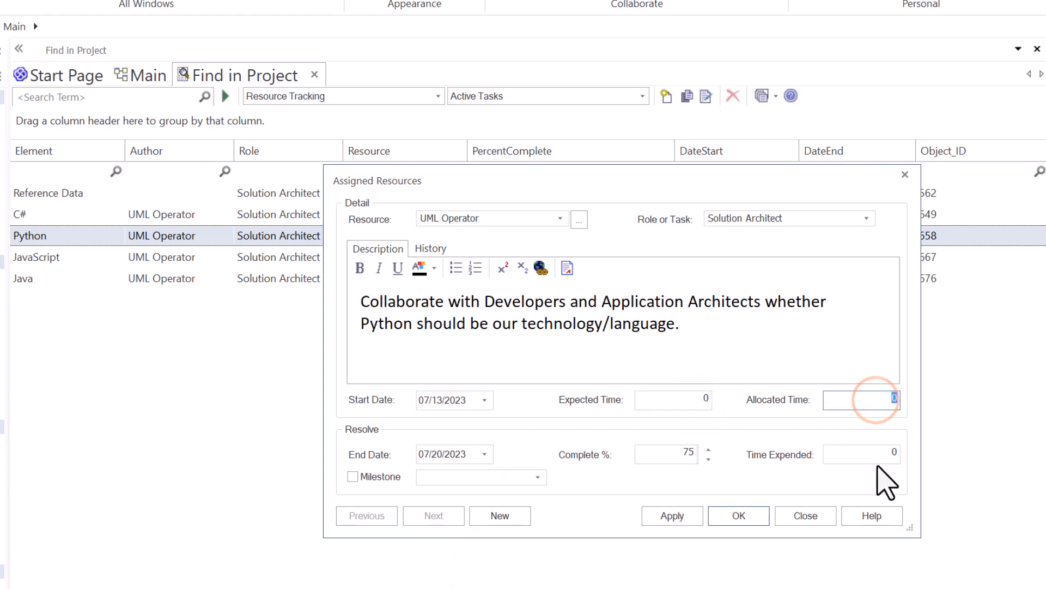
{"action": "double_click", "coordinate": [872, 454]}
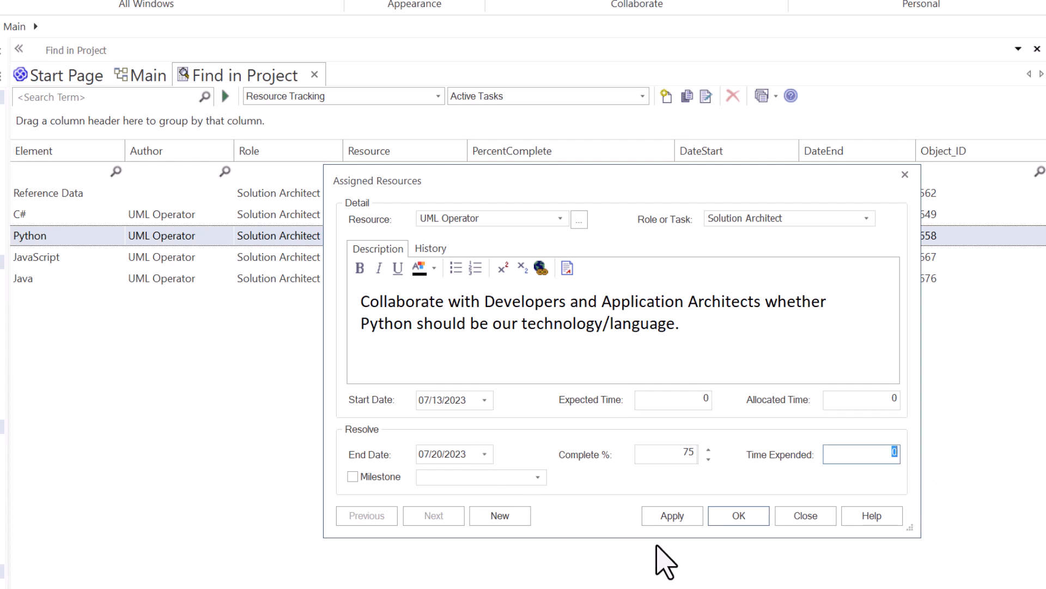
- Save the Python assignment and rerun the Active Tasks search to check the task's end date
{"action": "left_click", "coordinate": [741, 515]}
{"action": "left_click", "coordinate": [412, 431]}
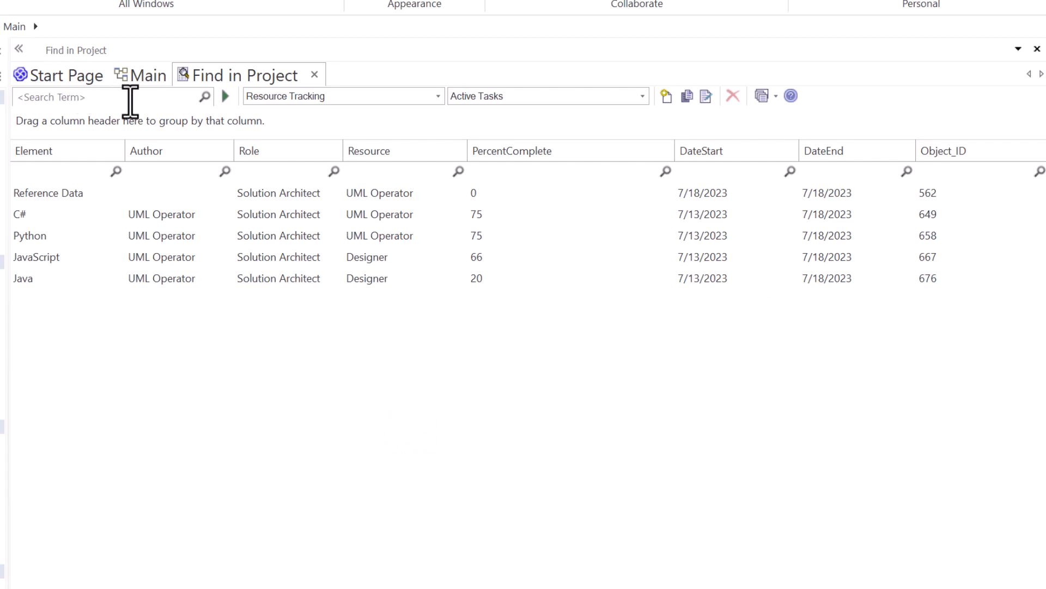
{"action": "left_click", "coordinate": [225, 96]}
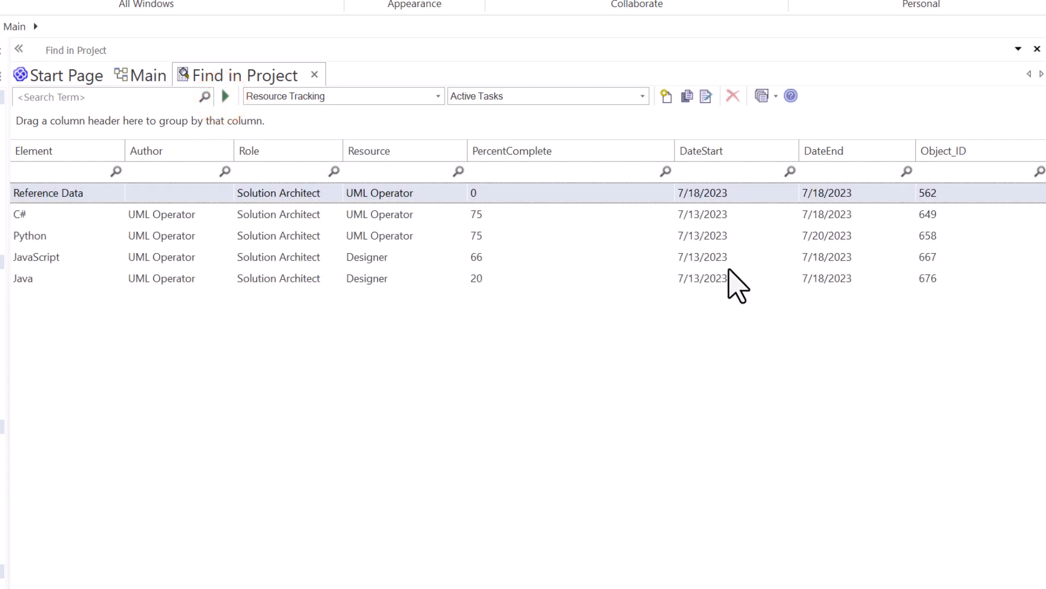
{"action": "left_click", "coordinate": [822, 236]}
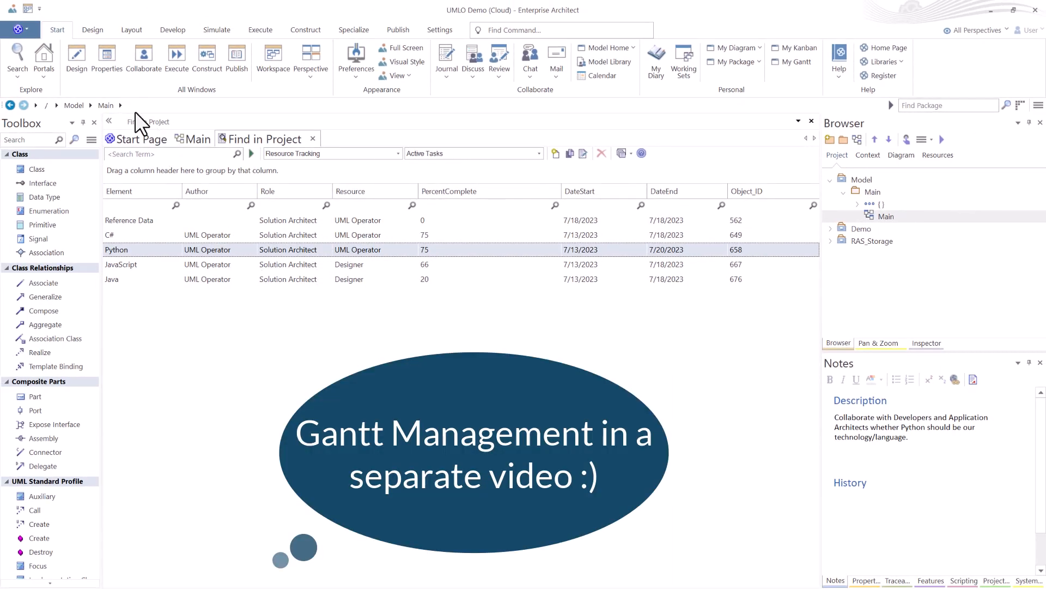
- Run the predefined Recent Diagrams, Recent Elements and Recent Tasks searches one after another
{"action": "left_click", "coordinate": [16, 76]}
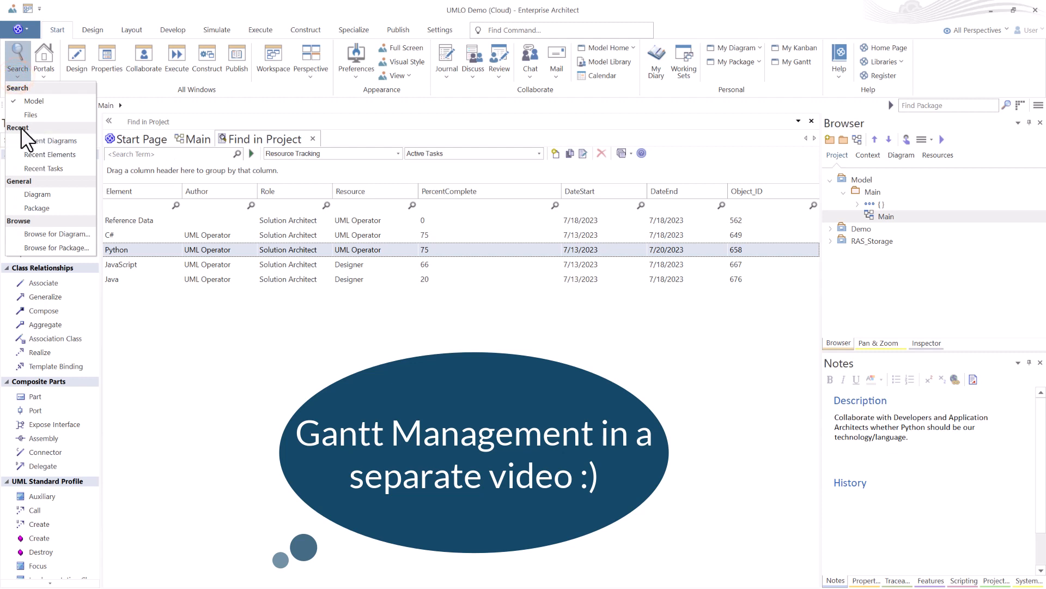
{"action": "left_click", "coordinate": [43, 142]}
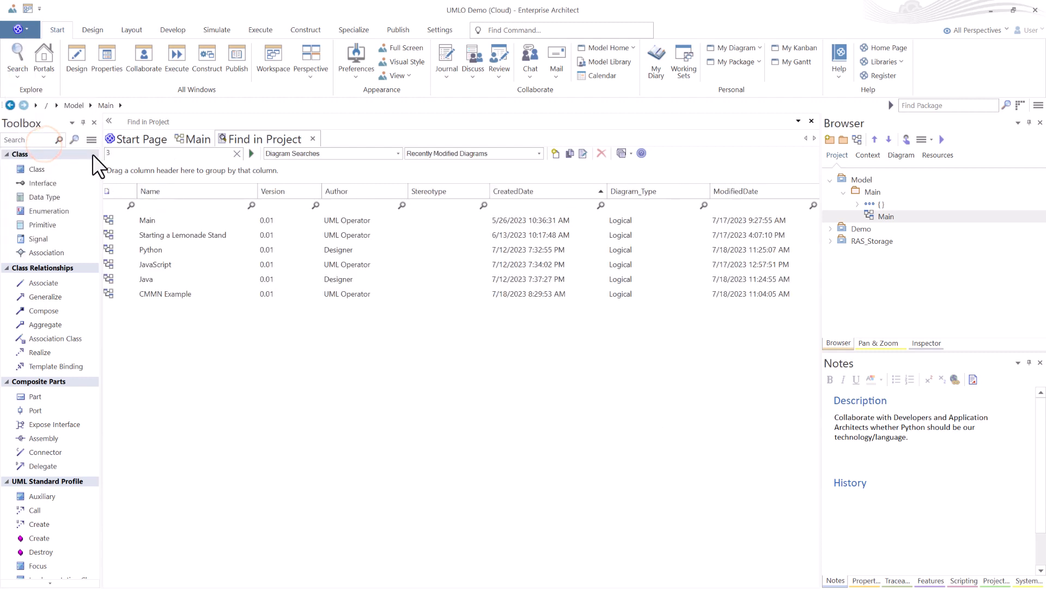
{"action": "left_click", "coordinate": [21, 78]}
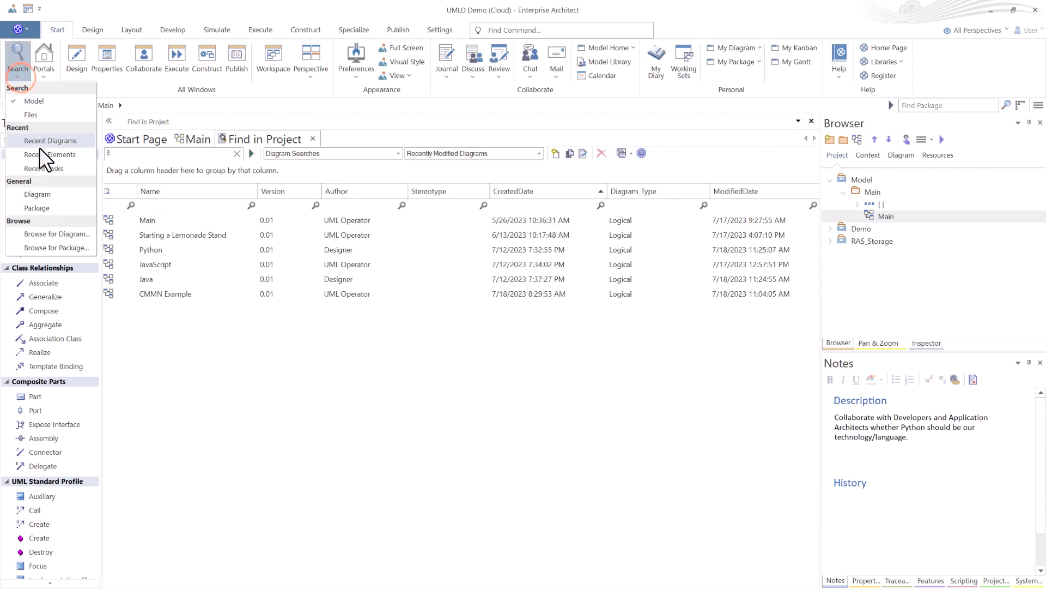
{"action": "left_click", "coordinate": [51, 153]}
{"action": "left_click", "coordinate": [14, 77]}
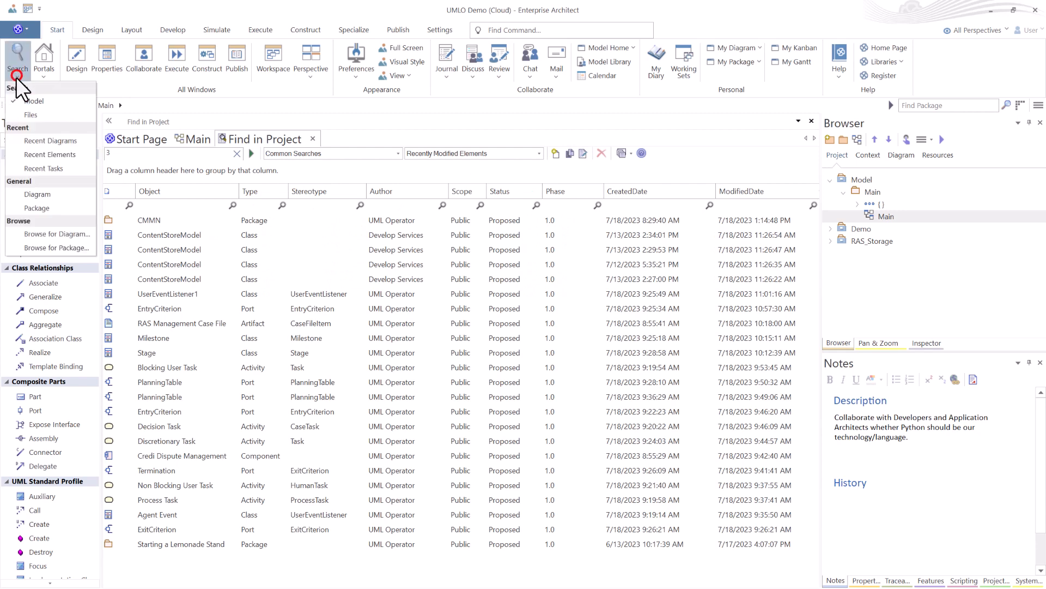
{"action": "left_click", "coordinate": [54, 164]}
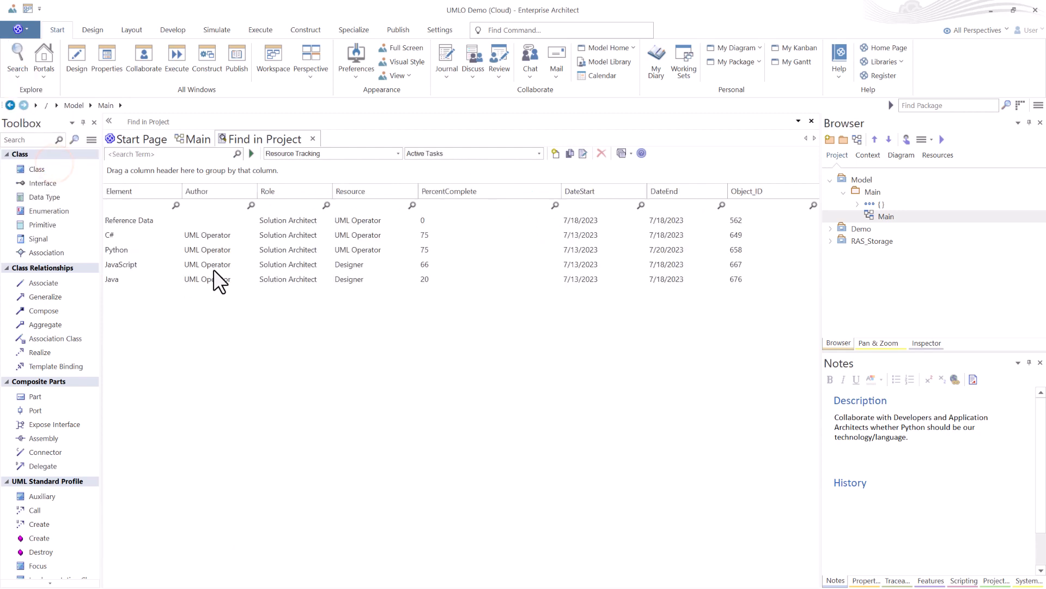